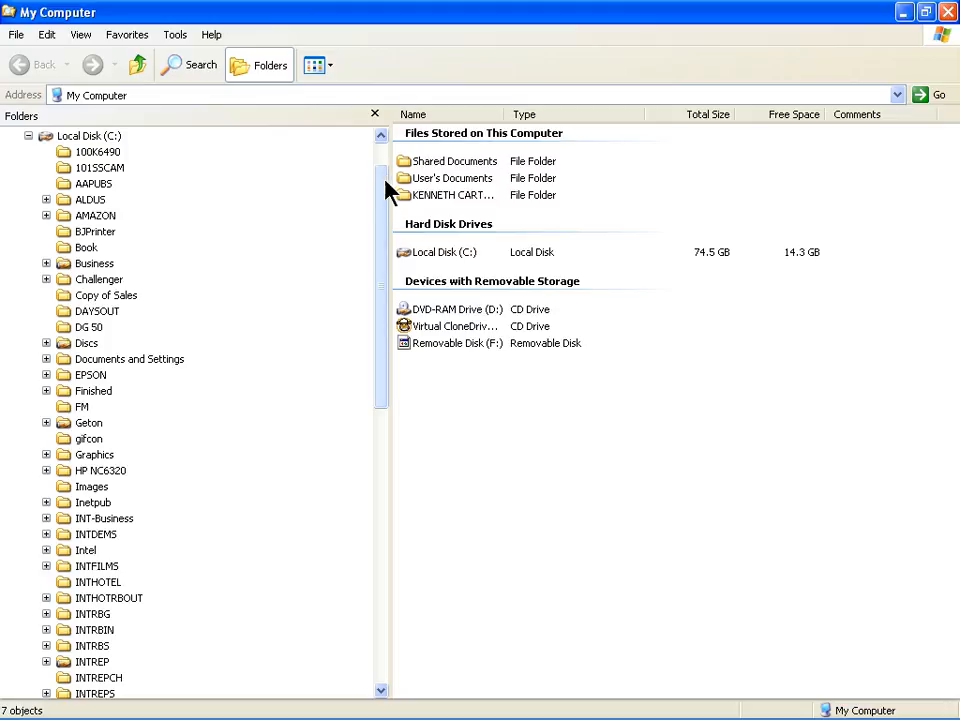
Scroll the Folders tree, expand Sales and open its DistEmail folder
{"action": "left_click_drag", "start_coordinate": [384, 196], "coordinate": [386, 332]}
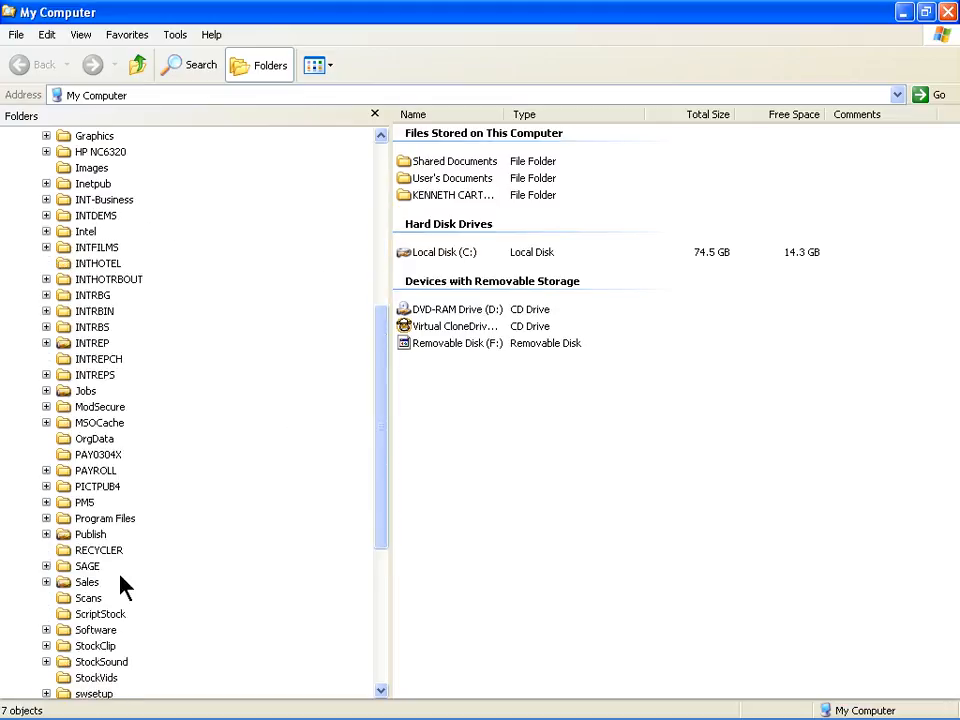
{"action": "left_click", "coordinate": [46, 582]}
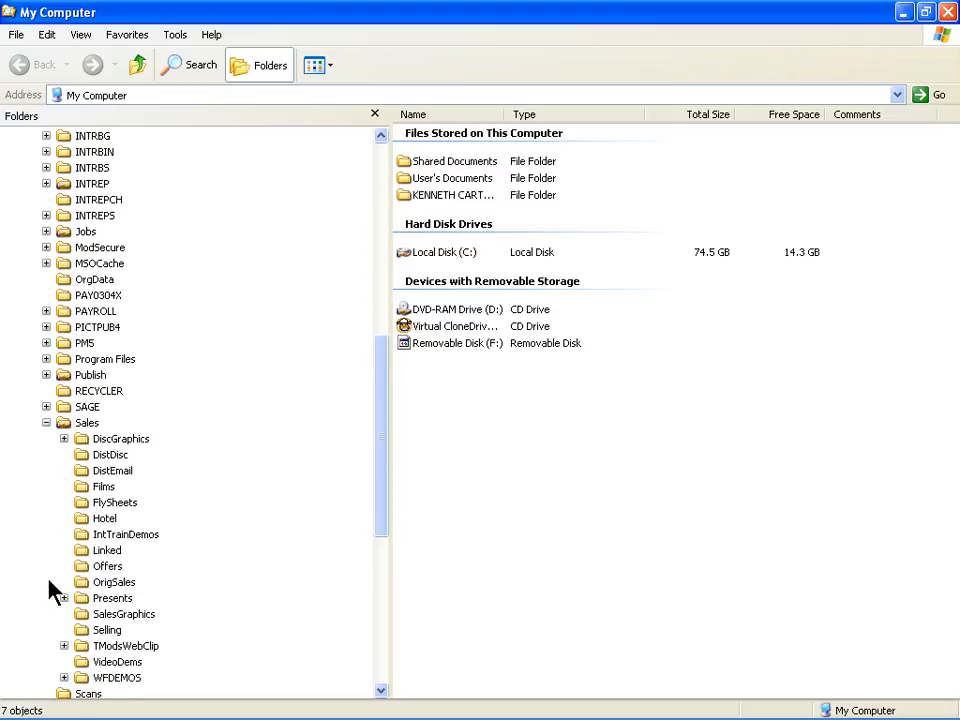
{"action": "left_click", "coordinate": [111, 472]}
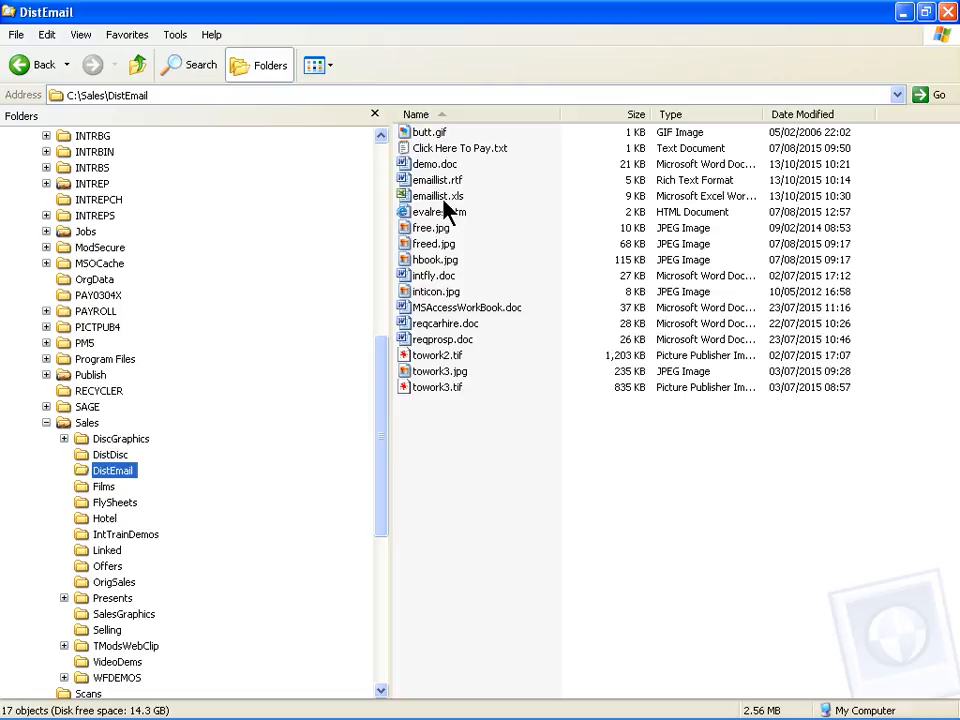
Launch INTREPs Prospects and review all 36 prospects, each with priority NONE, in Filter Base Records
{"action": "left_click", "coordinate": [950, 18]}
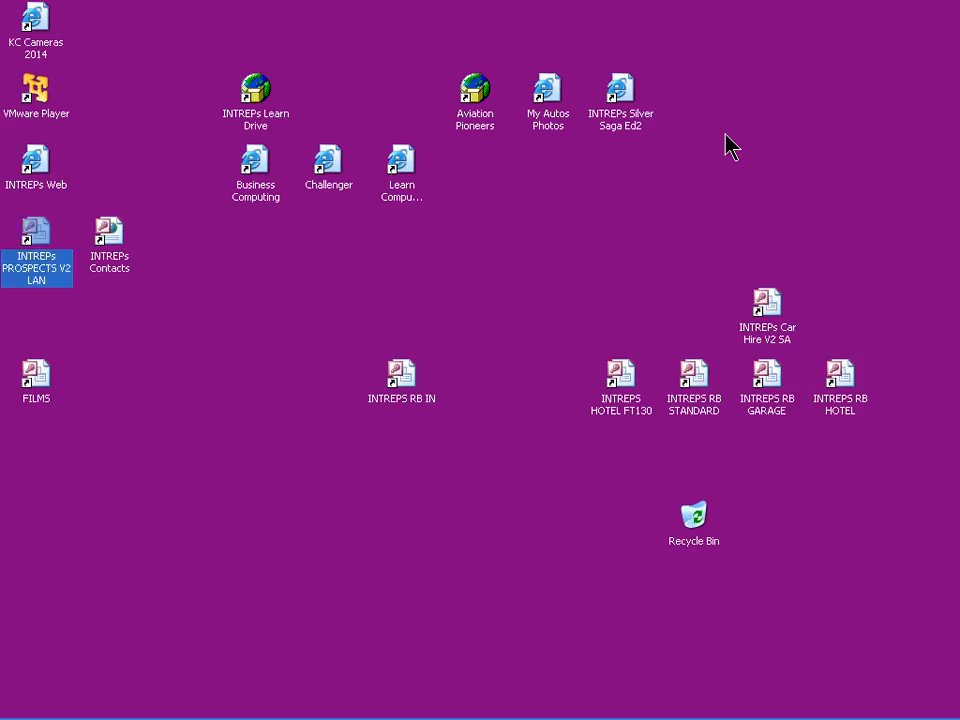
{"action": "double_click", "coordinate": [38, 265]}
{"action": "type", "text": "f"}
{"action": "key", "text": "Return"}
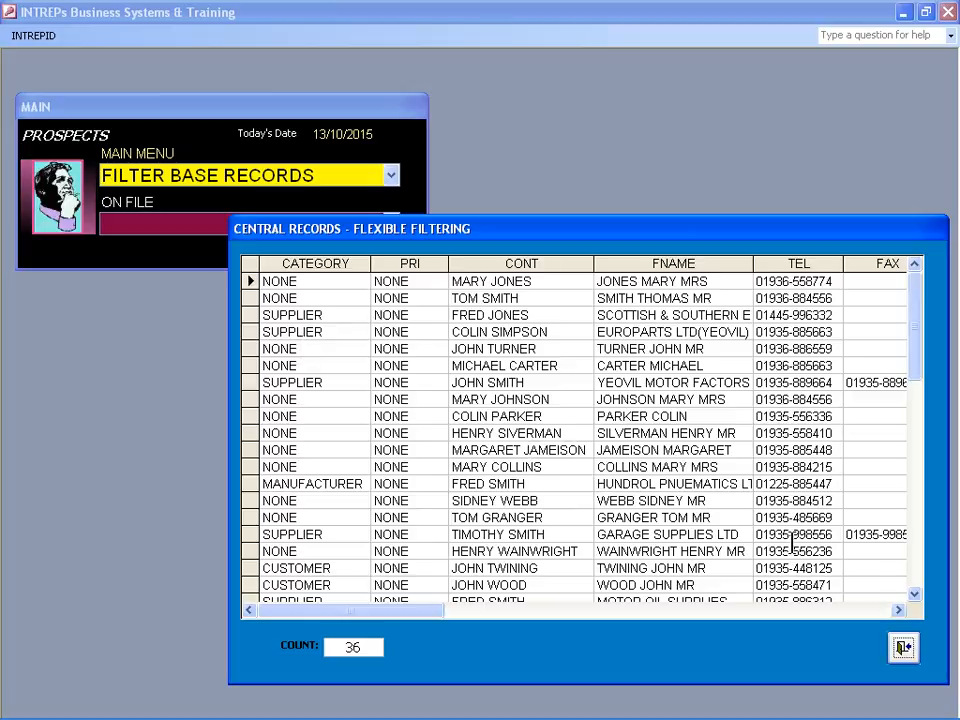
{"action": "left_click", "coordinate": [903, 648]}
Reassign all NONE prospects to priority NEW via the Categories List, then recheck the central records
{"action": "left_click", "coordinate": [903, 650]}
{"action": "type", "text": "CATEGORIES LIST"}
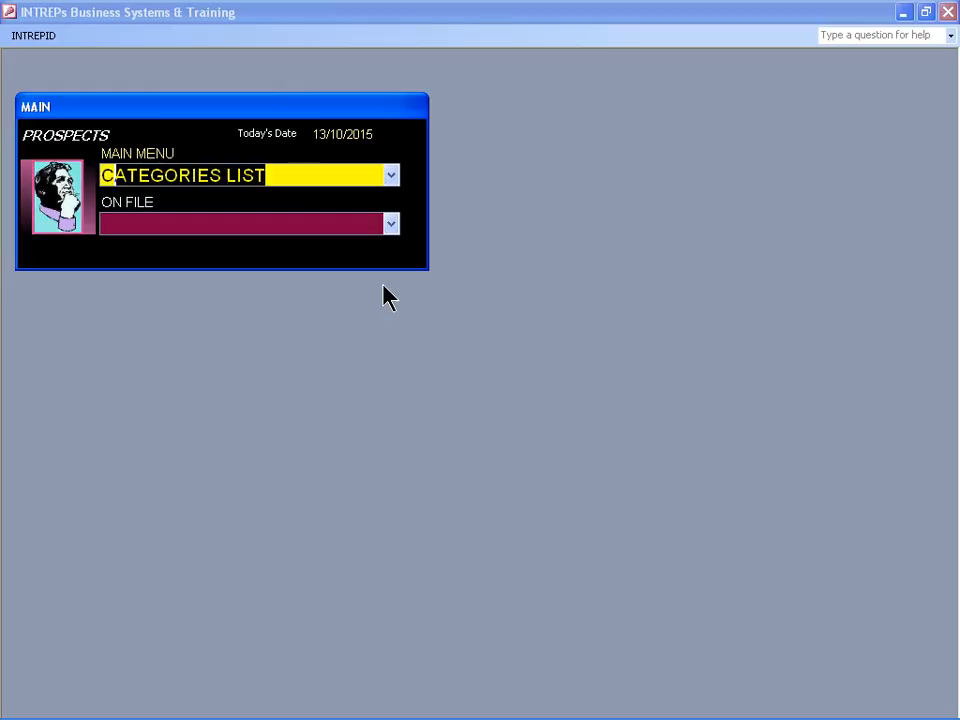
{"action": "key", "text": "Return"}
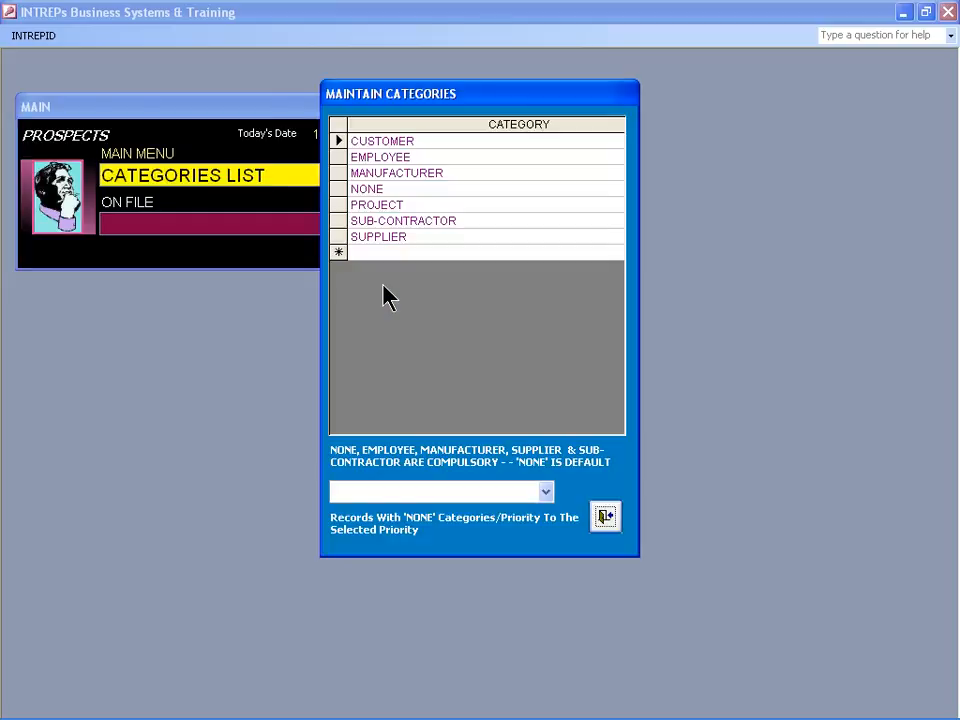
{"action": "left_click", "coordinate": [416, 492]}
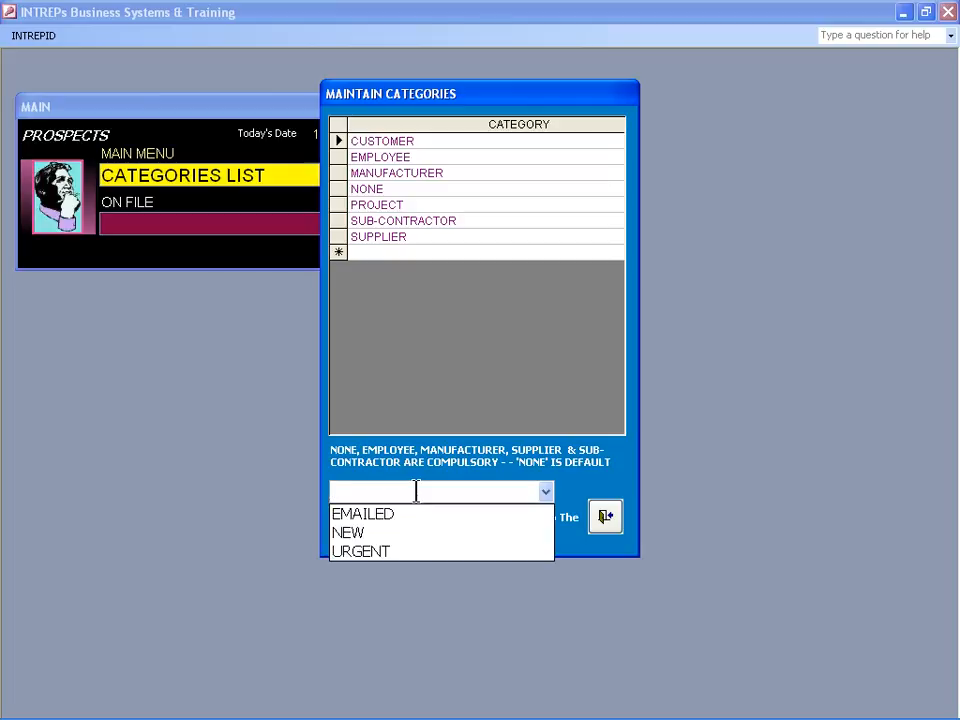
{"action": "type", "text": "NEW"}
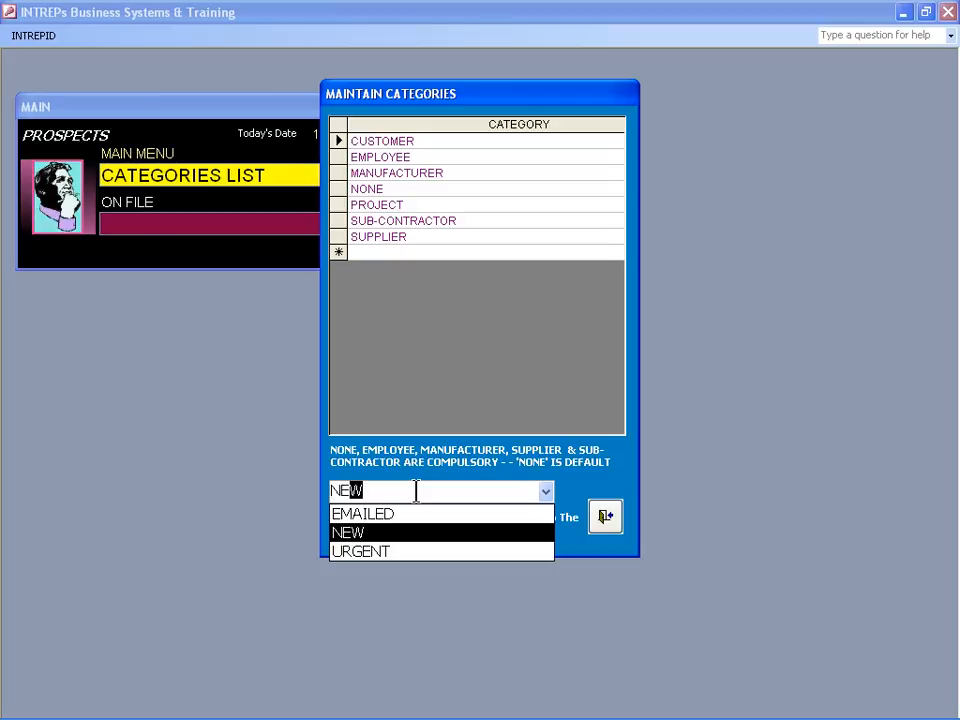
{"action": "key", "text": "Return"}
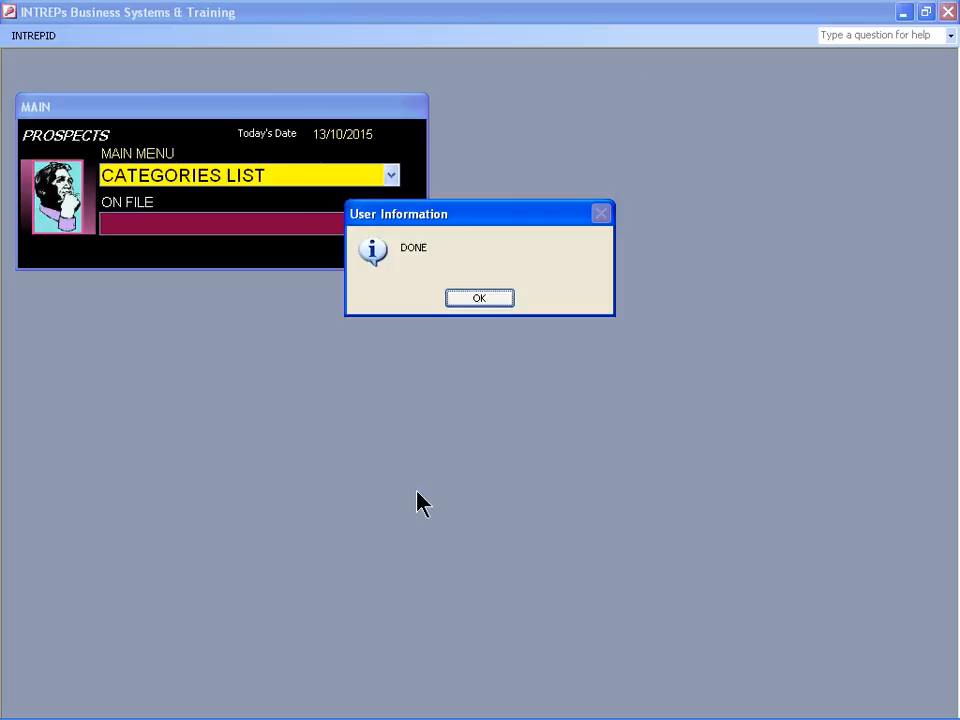
{"action": "key", "text": "Return"}
{"action": "type", "text": "FILTER BASE RECORDS"}
{"action": "key", "text": "Return"}
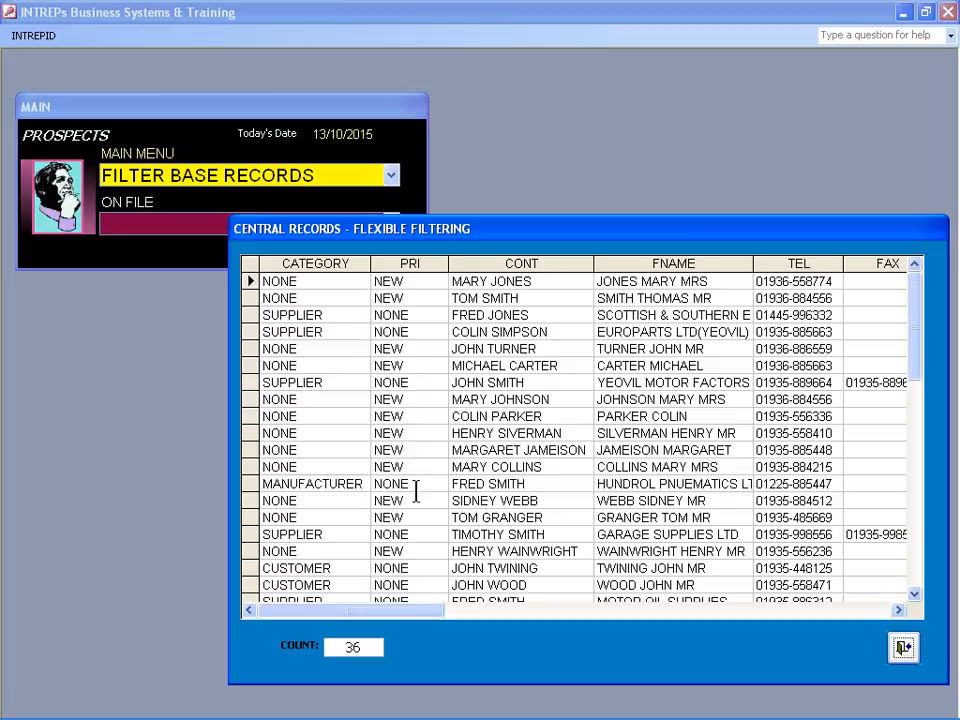
Run the Addresses List By Priority output from Data Output Links for priority NEW
{"action": "left_click", "coordinate": [903, 648]}
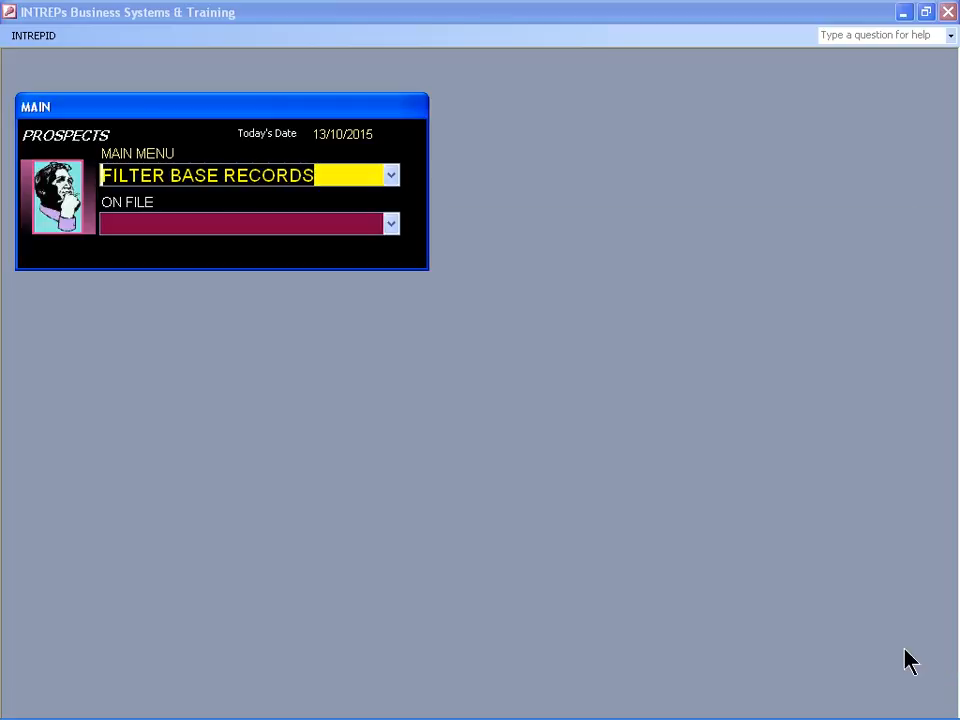
{"action": "type", "text": "DATA OUTPUT LINKS"}
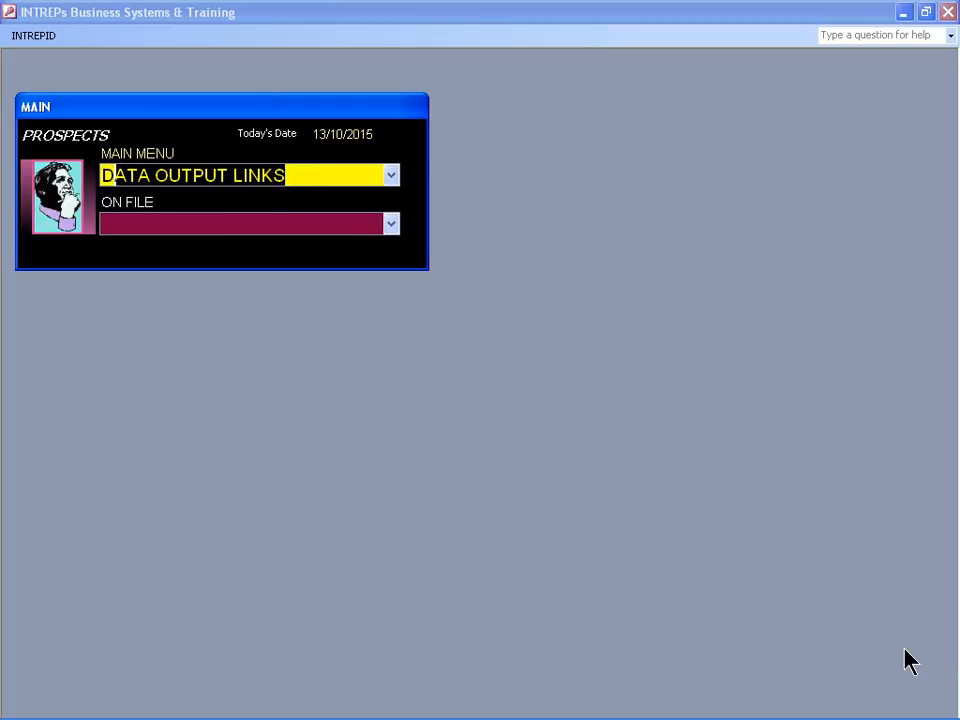
{"action": "key", "text": "Return"}
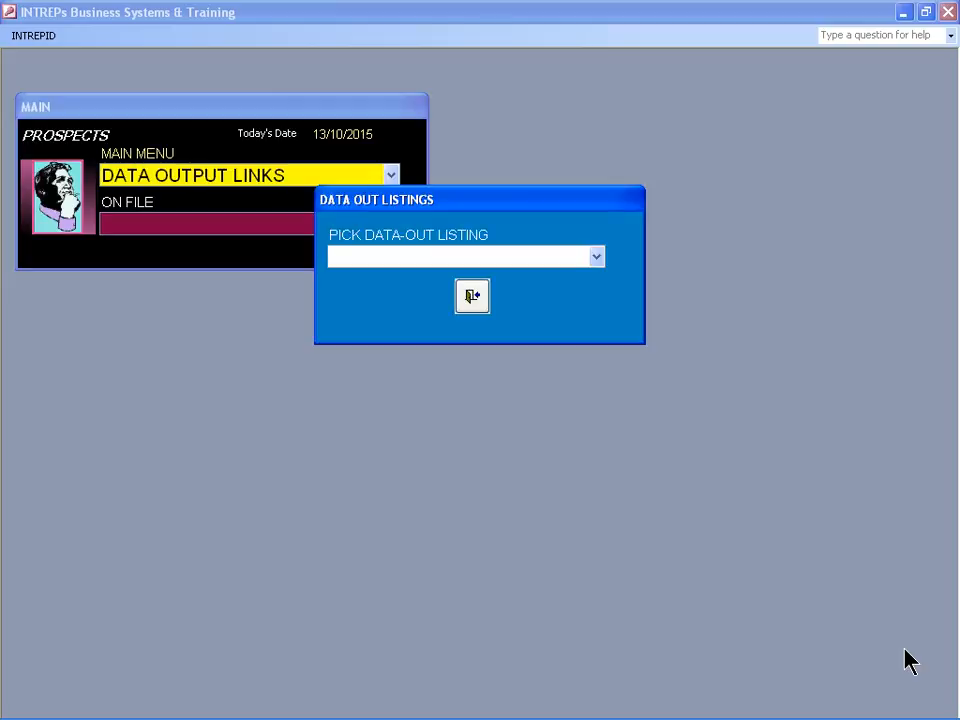
{"action": "key", "text": "alt+Down"}
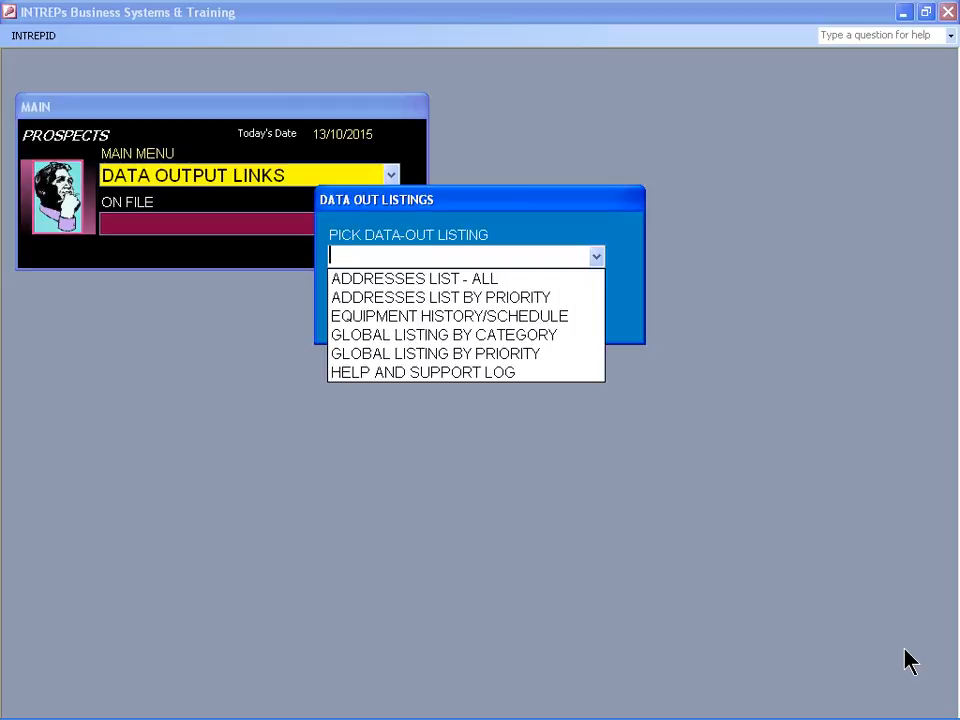
{"action": "key", "text": "Down"}
{"action": "key", "text": "Down"}
{"action": "key", "text": "Return"}
{"action": "type", "text": "NE"}
{"action": "key", "text": "Return"}
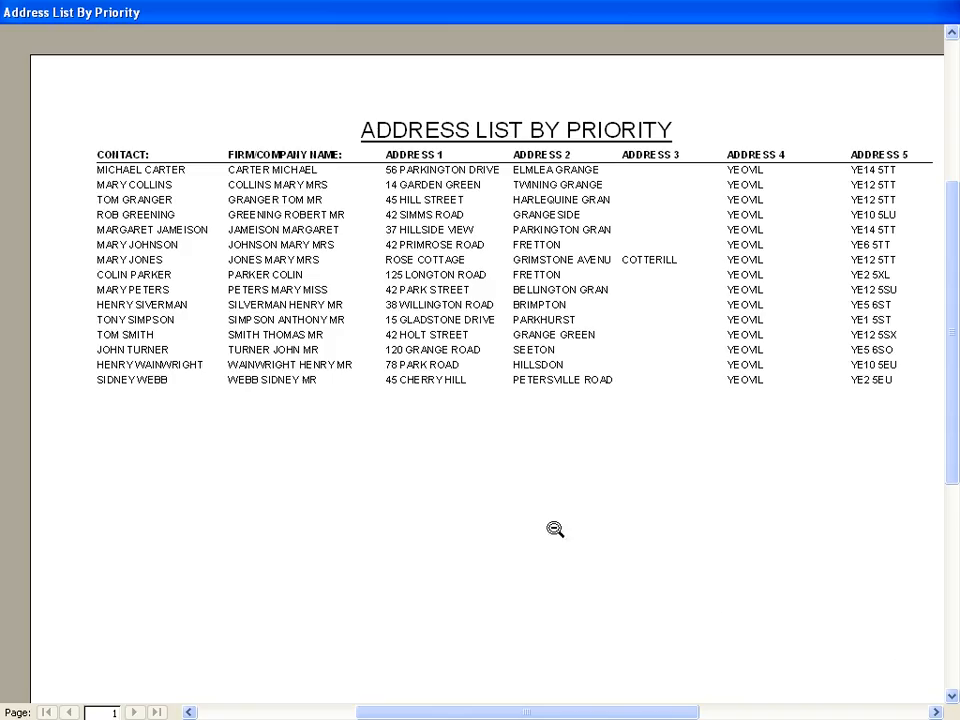
Export the report to Excel with Analyze It, overwriting RAddrLstPriority.xls
{"action": "right_click", "coordinate": [517, 441]}
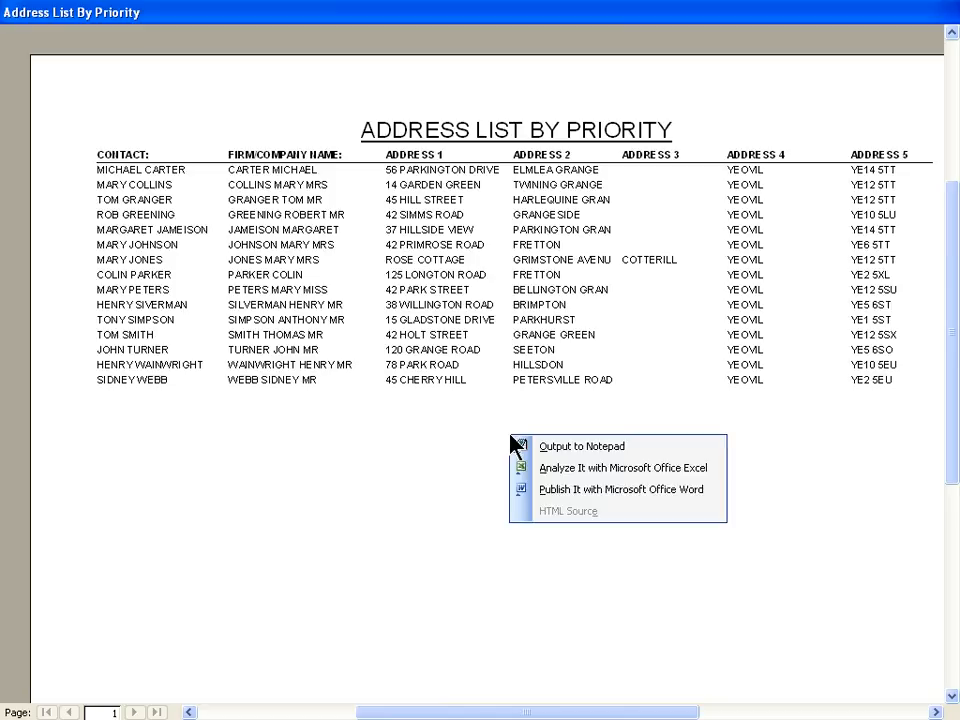
{"action": "left_click", "coordinate": [546, 468]}
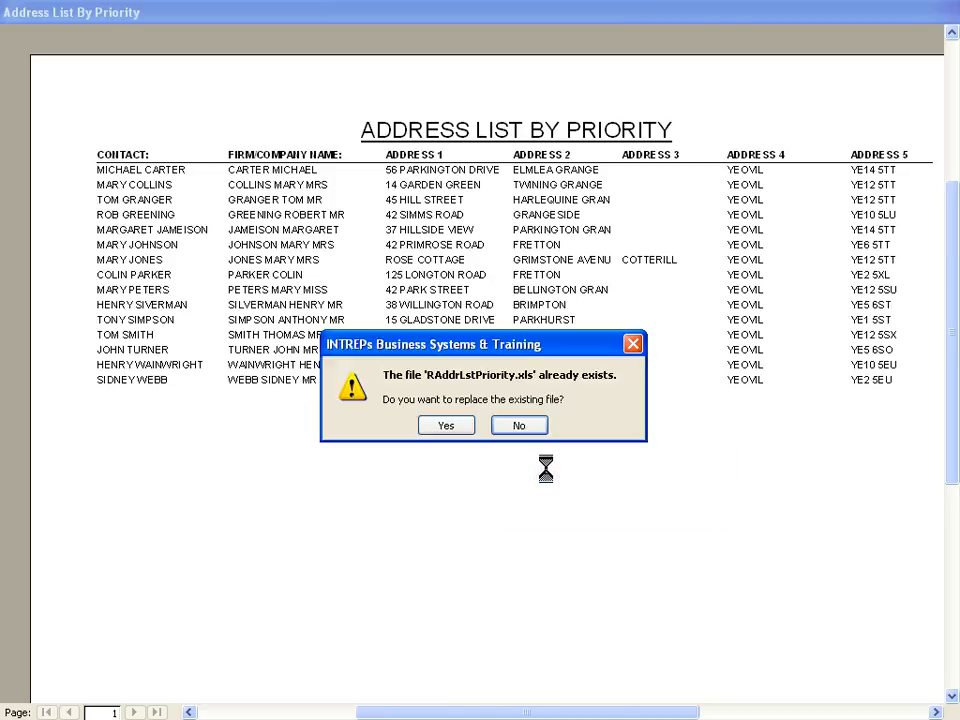
{"action": "left_click", "coordinate": [441, 426]}
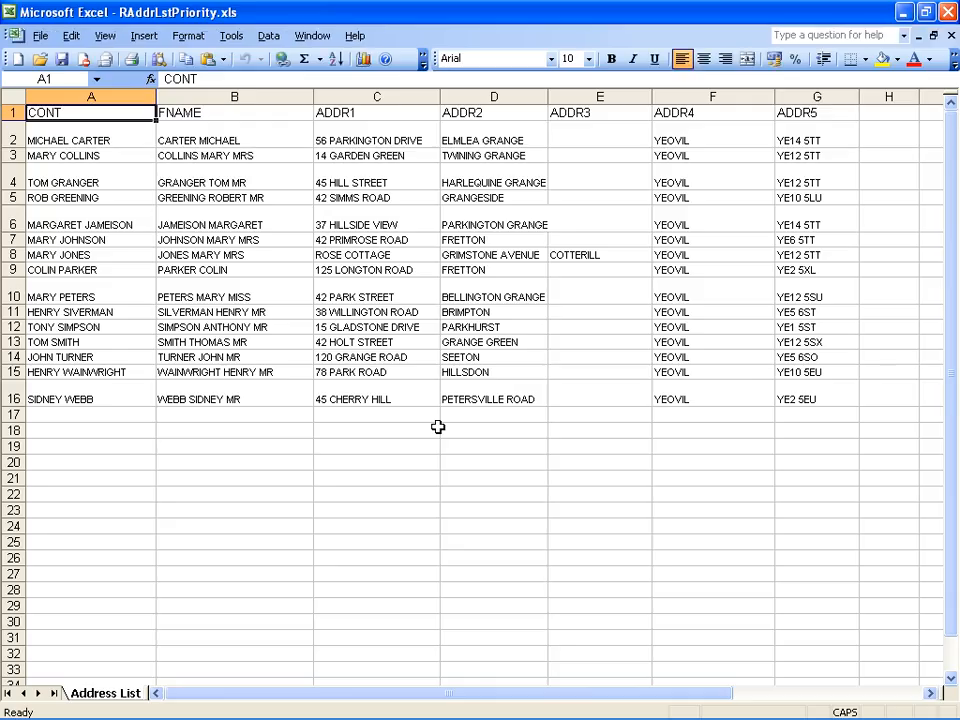
Save the address workbook as C:\Sales\DistEmail\emaillist.xls, replacing the old file, and close Excel
{"action": "left_click", "coordinate": [39, 38]}
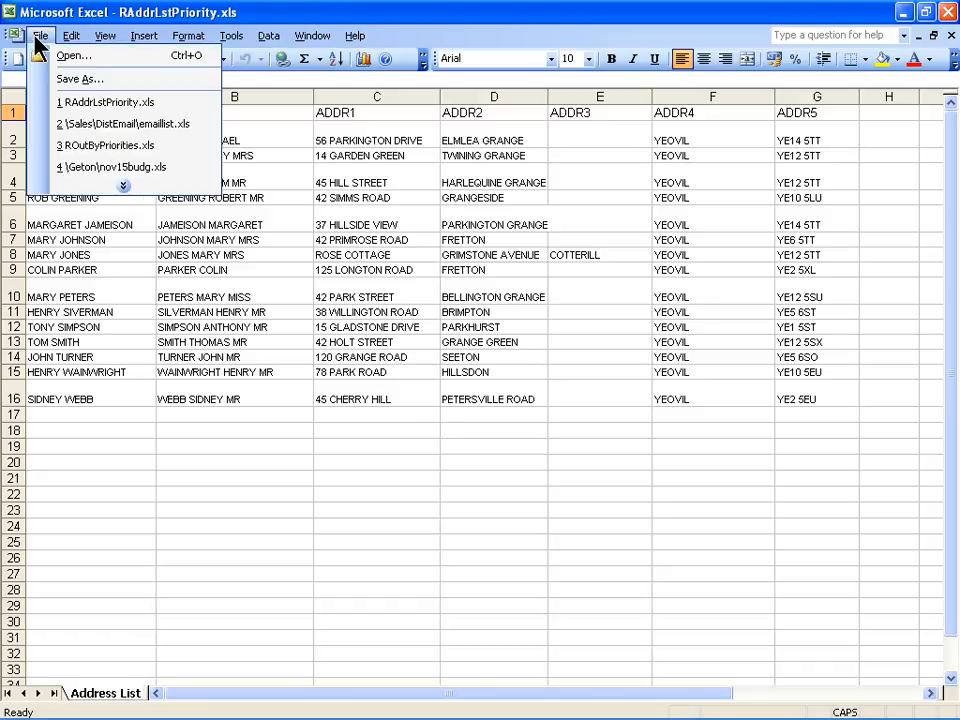
{"action": "left_click", "coordinate": [76, 79]}
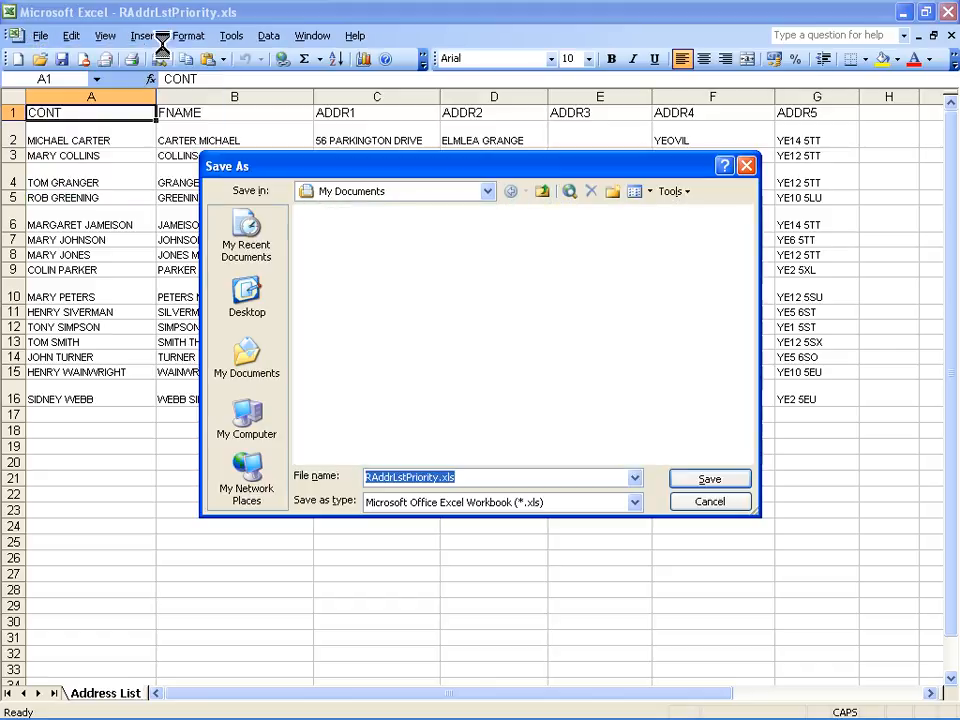
{"action": "left_click", "coordinate": [488, 192]}
{"action": "left_click", "coordinate": [387, 287]}
{"action": "left_click", "coordinate": [745, 462]}
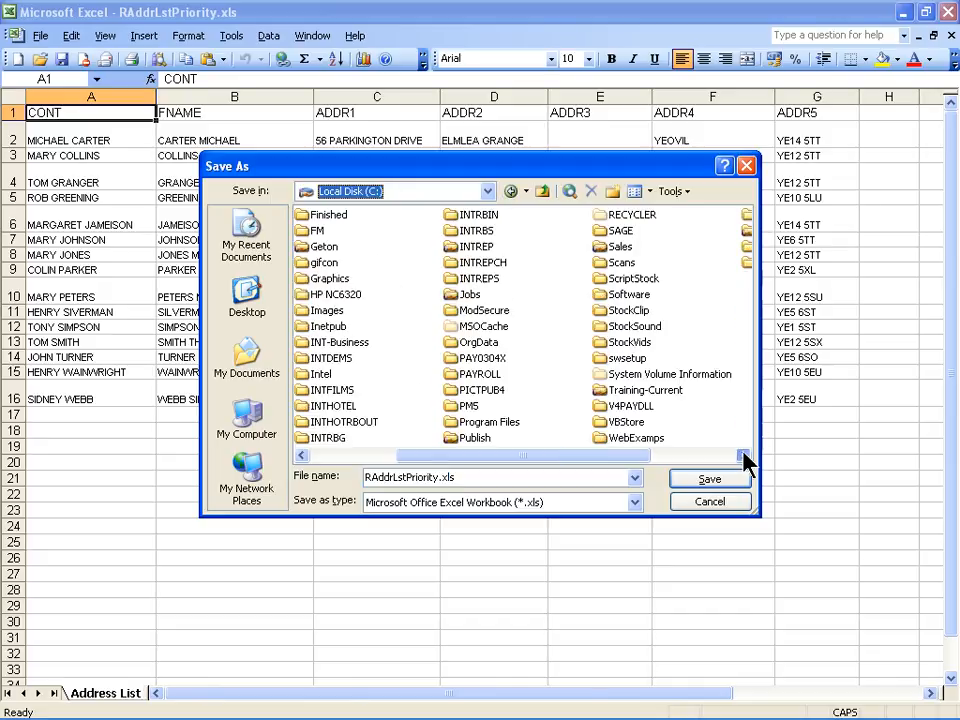
{"action": "double_click", "coordinate": [608, 256]}
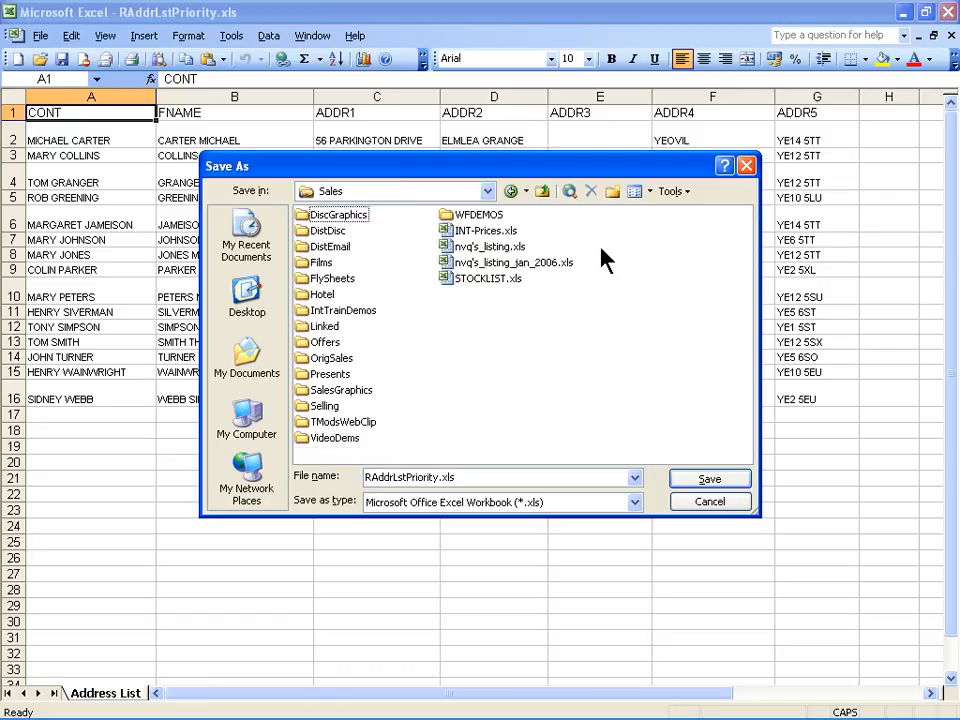
{"action": "double_click", "coordinate": [327, 247]}
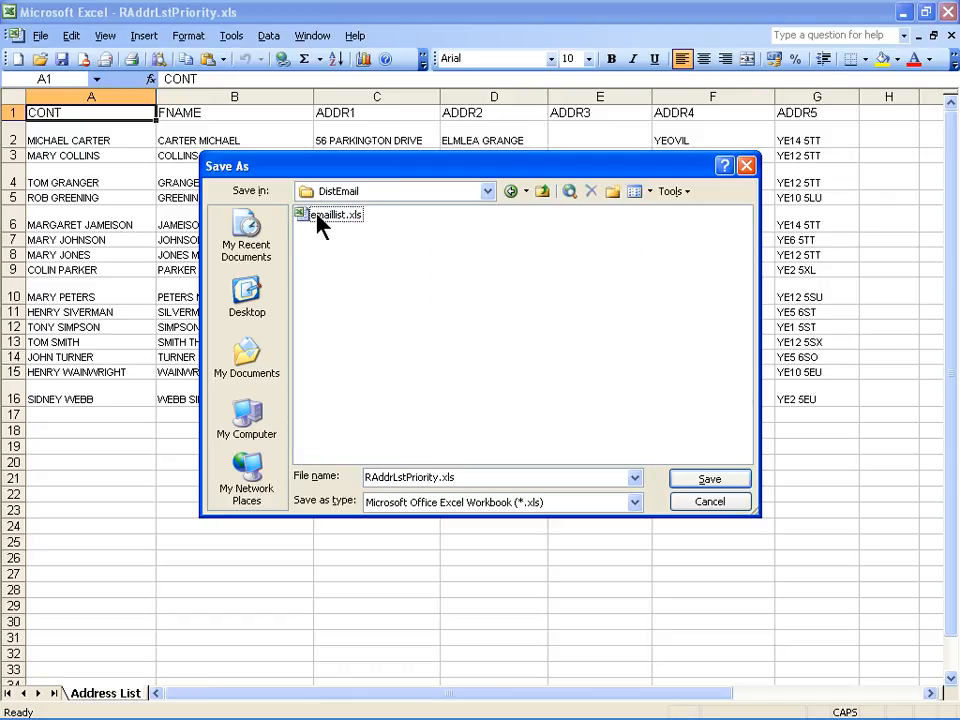
{"action": "double_click", "coordinate": [317, 217]}
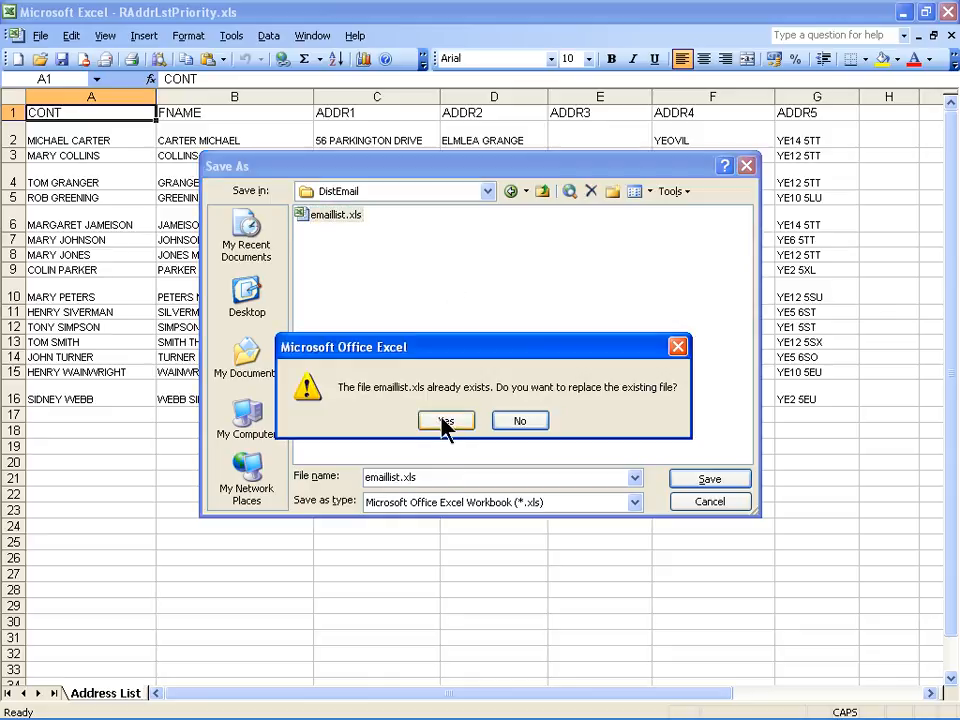
{"action": "left_click", "coordinate": [443, 419]}
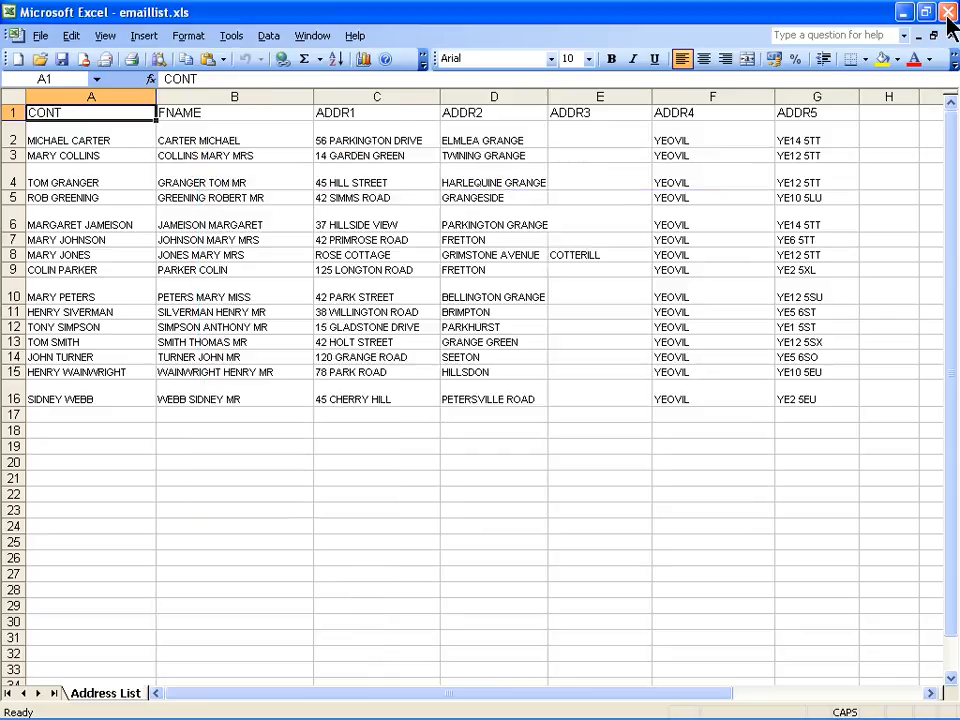
{"action": "left_click", "coordinate": [947, 14]}
{"action": "left_click", "coordinate": [690, 403]}
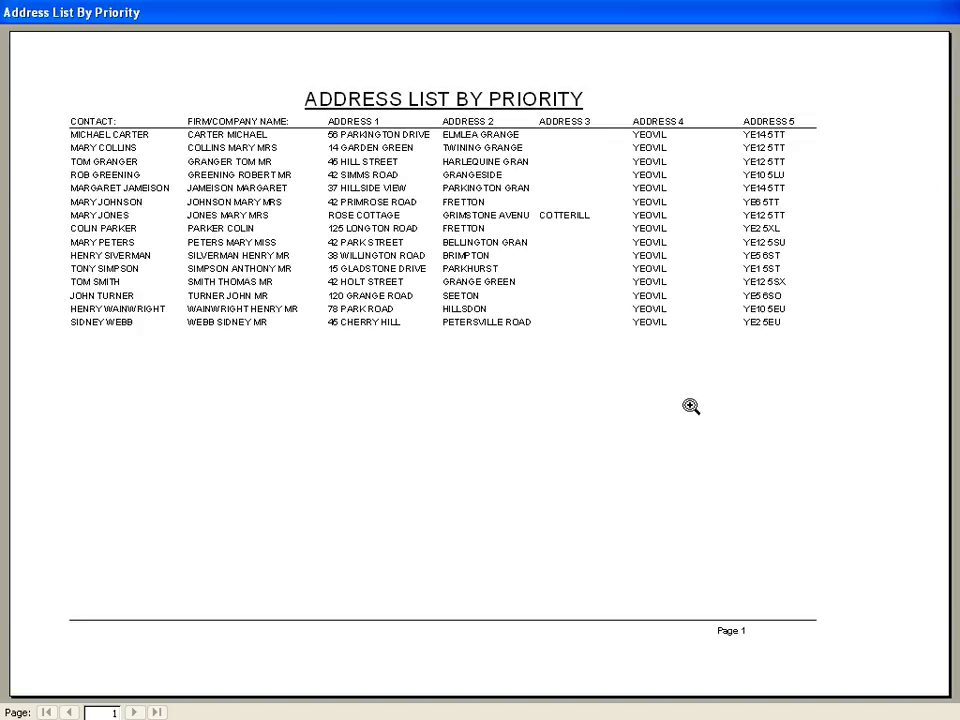
Close the report, start Word 2003 and open recent demo.doc, accepting its SQL data query
{"action": "key", "text": "Escape"}
{"action": "mouse_move", "coordinate": [3, 715]}
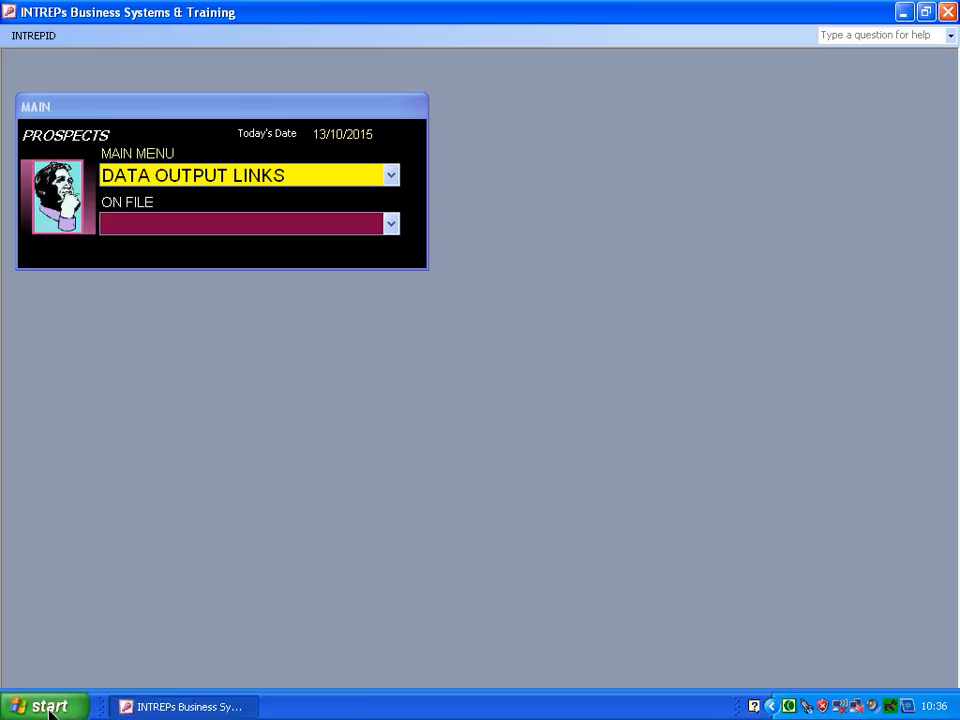
{"action": "left_click", "coordinate": [48, 708]}
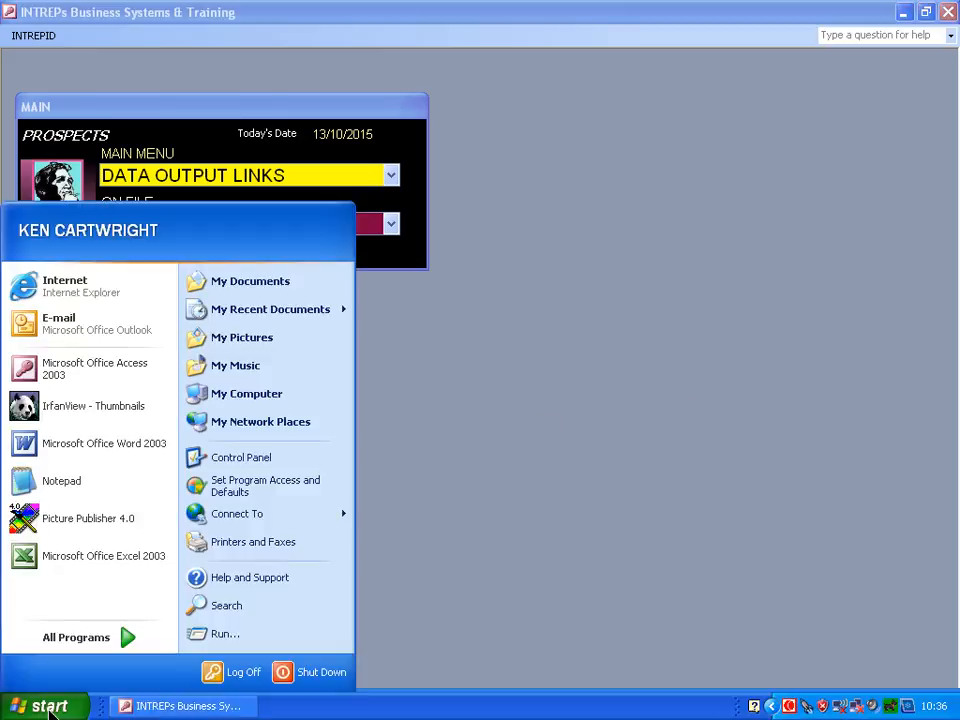
{"action": "left_click", "coordinate": [107, 452]}
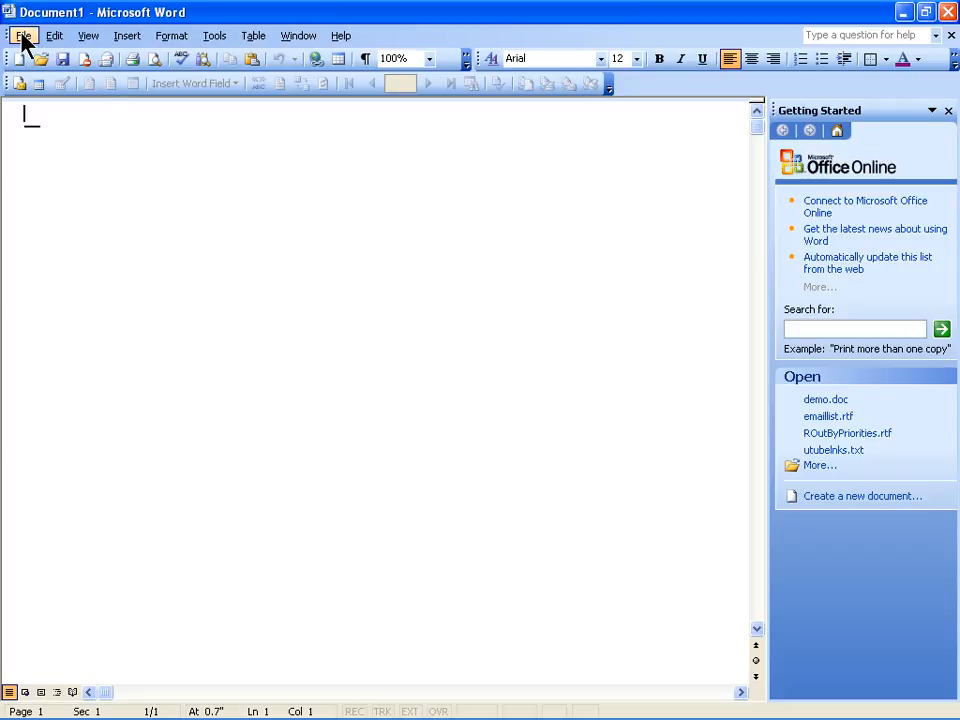
{"action": "left_click", "coordinate": [23, 38]}
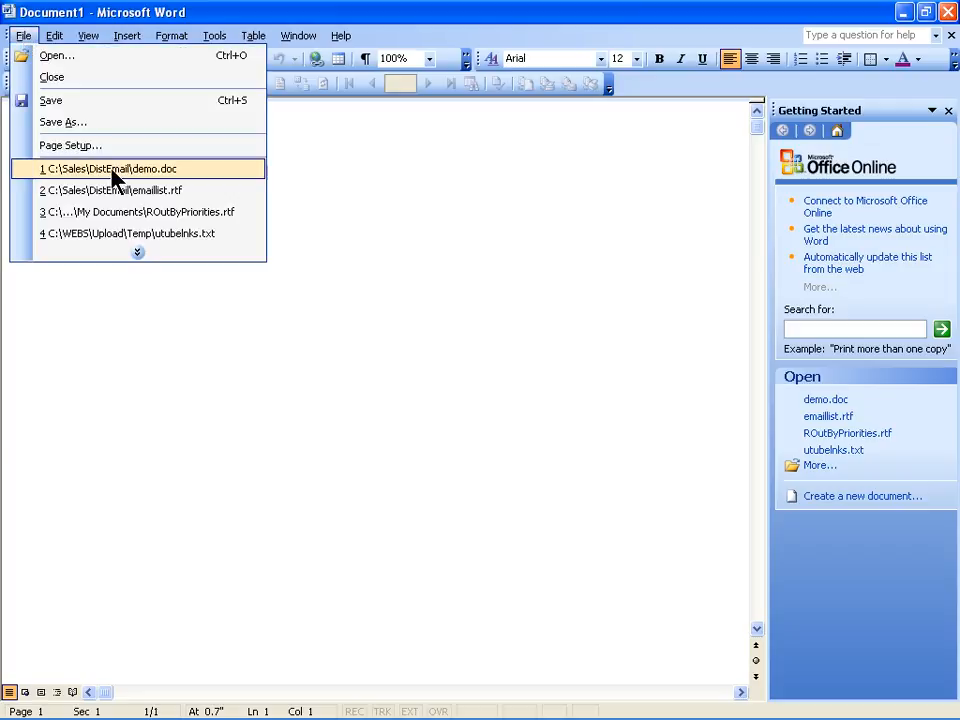
{"action": "left_click", "coordinate": [80, 170]}
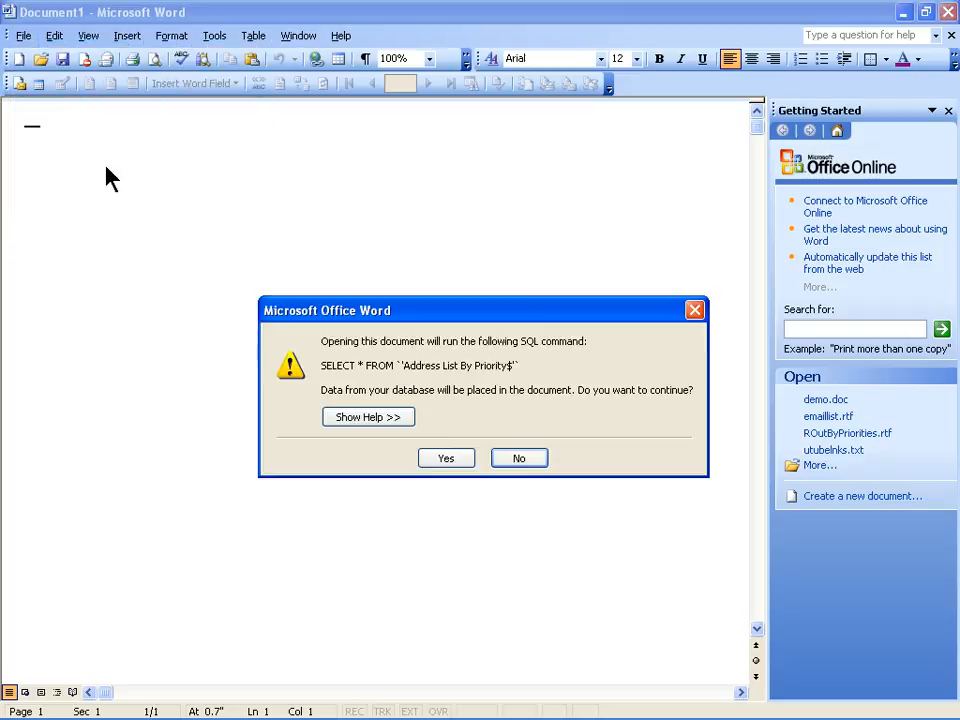
{"action": "left_click", "coordinate": [441, 459]}
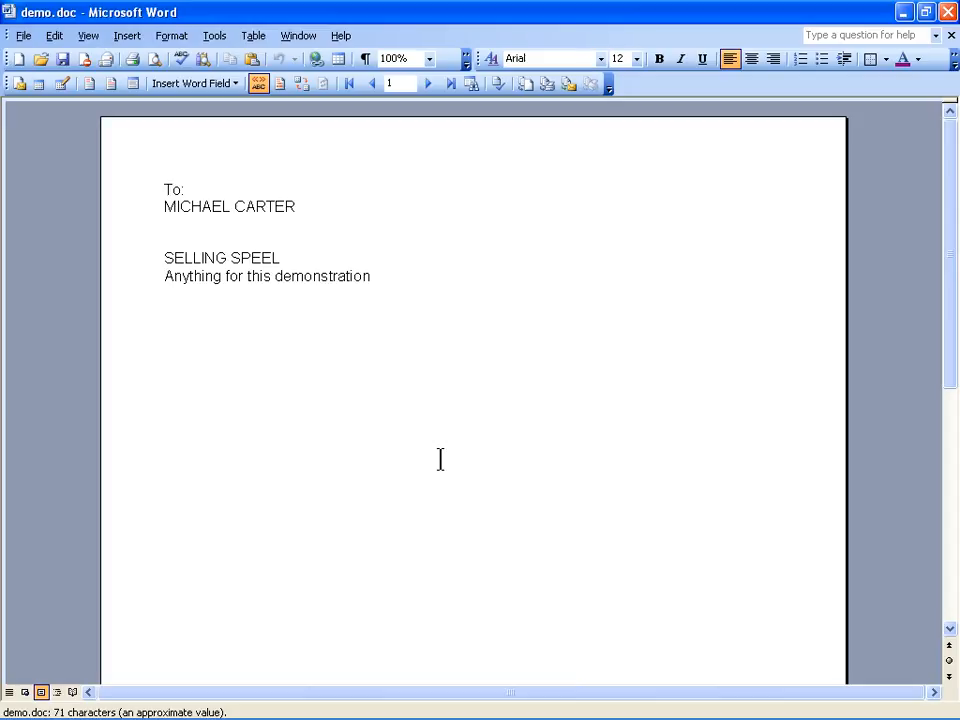
Step forward four records and back two through the merged demo.doc letter, then minimize Word
{"action": "left_click", "coordinate": [428, 84]}
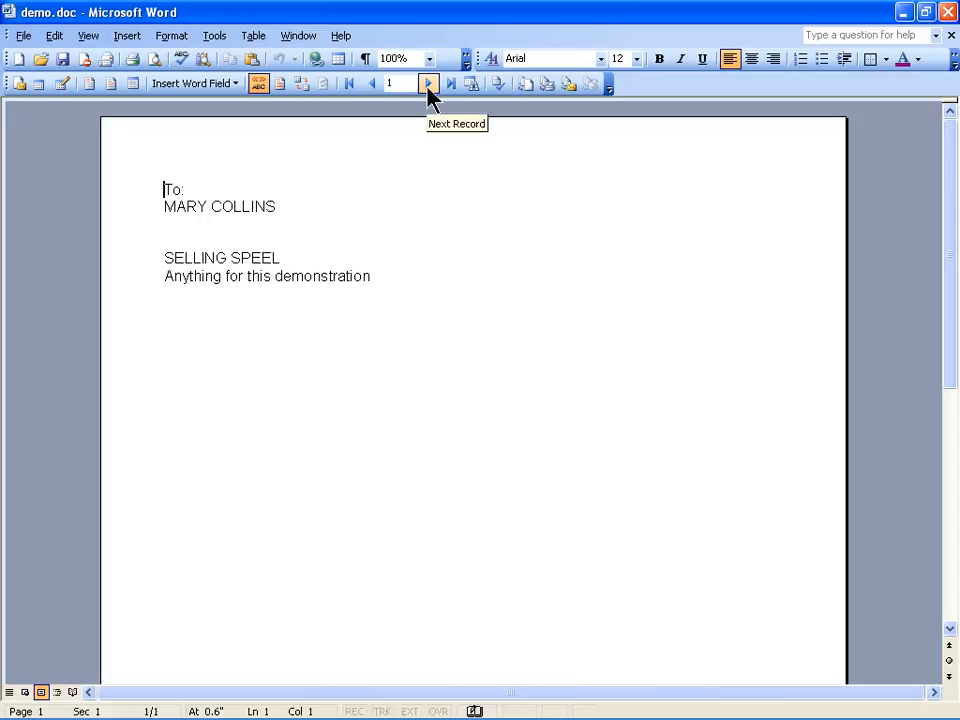
{"action": "left_click", "coordinate": [428, 84]}
{"action": "left_click", "coordinate": [428, 84]}
{"action": "left_click", "coordinate": [428, 84]}
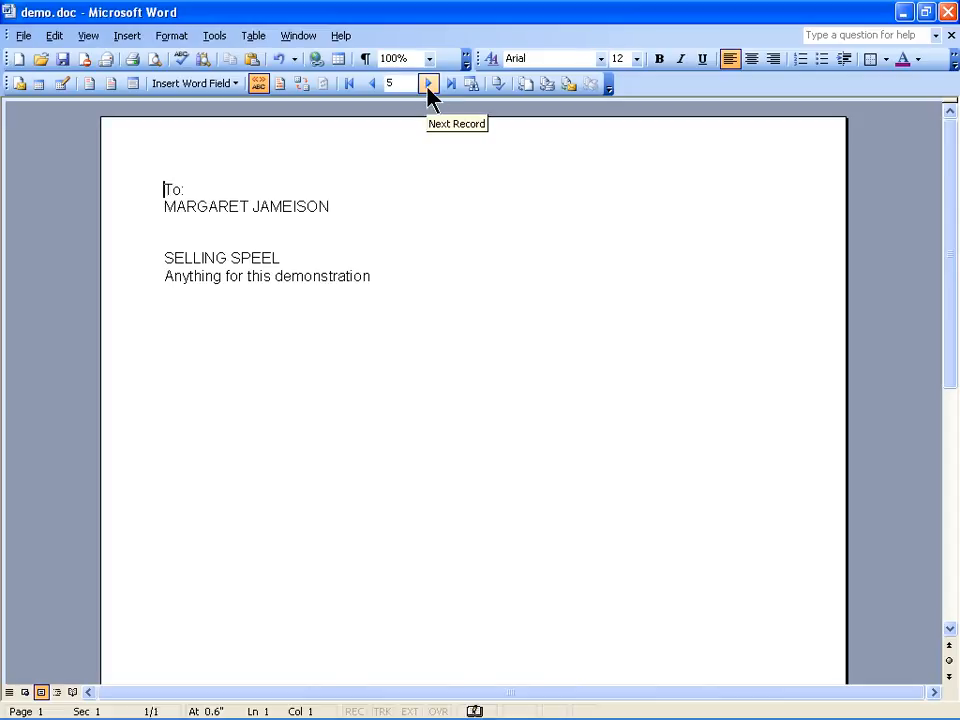
{"action": "left_click", "coordinate": [372, 84]}
{"action": "left_click", "coordinate": [372, 84]}
{"action": "left_click", "coordinate": [372, 84]}
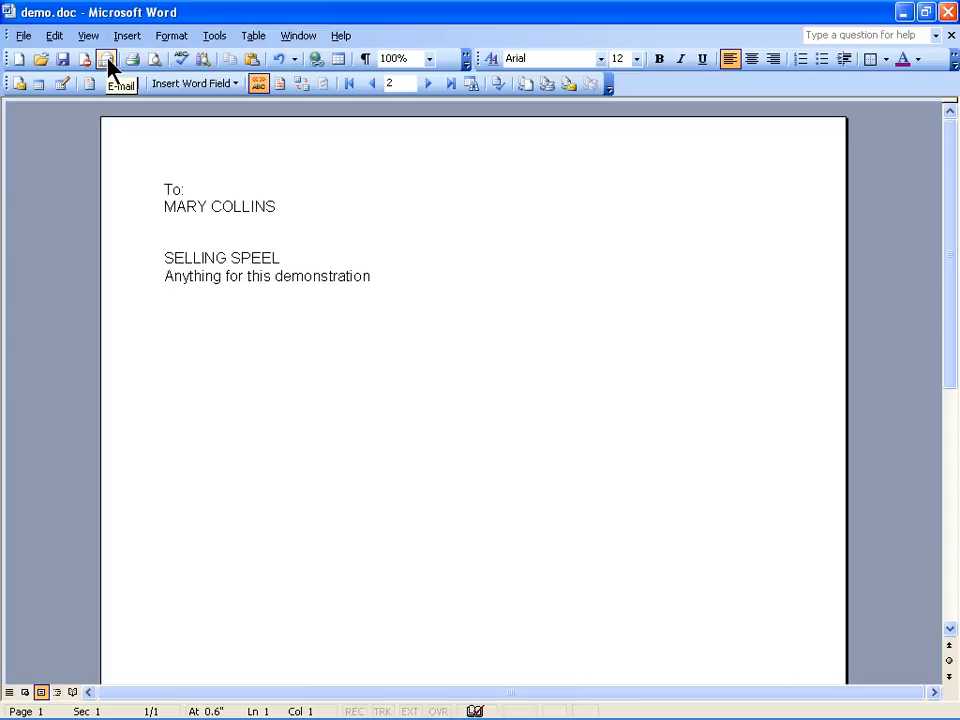
{"action": "left_click", "coordinate": [903, 13]}
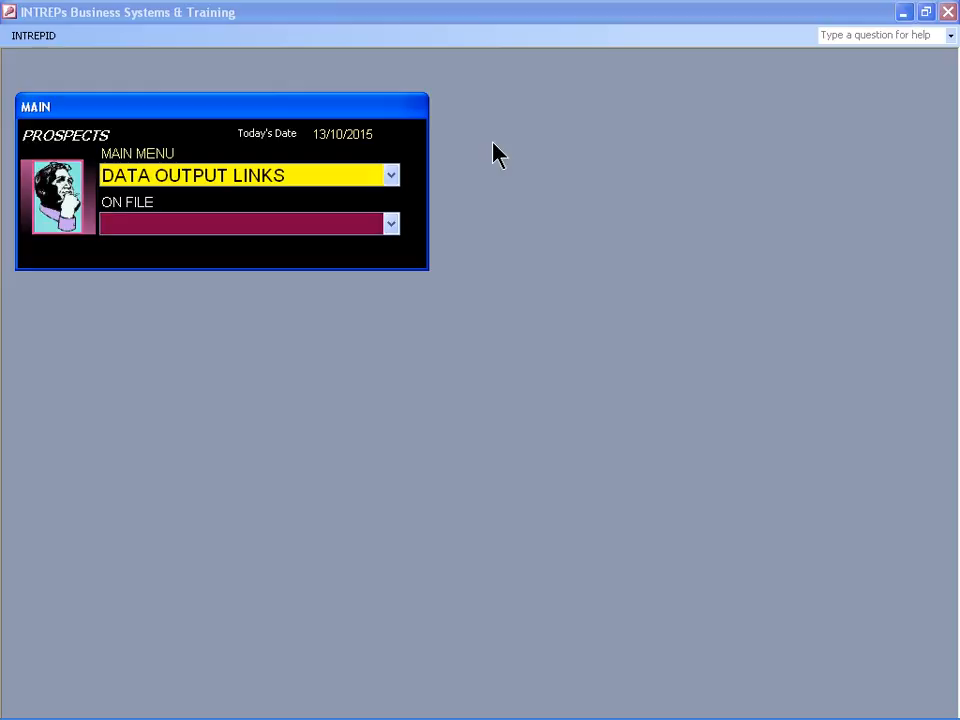
Open Filter Base Records and filter by selection to prospects with priority NEW
{"action": "key", "text": "shift+Tab"}
{"action": "type", "text": "F"}
{"action": "key", "text": "Return"}
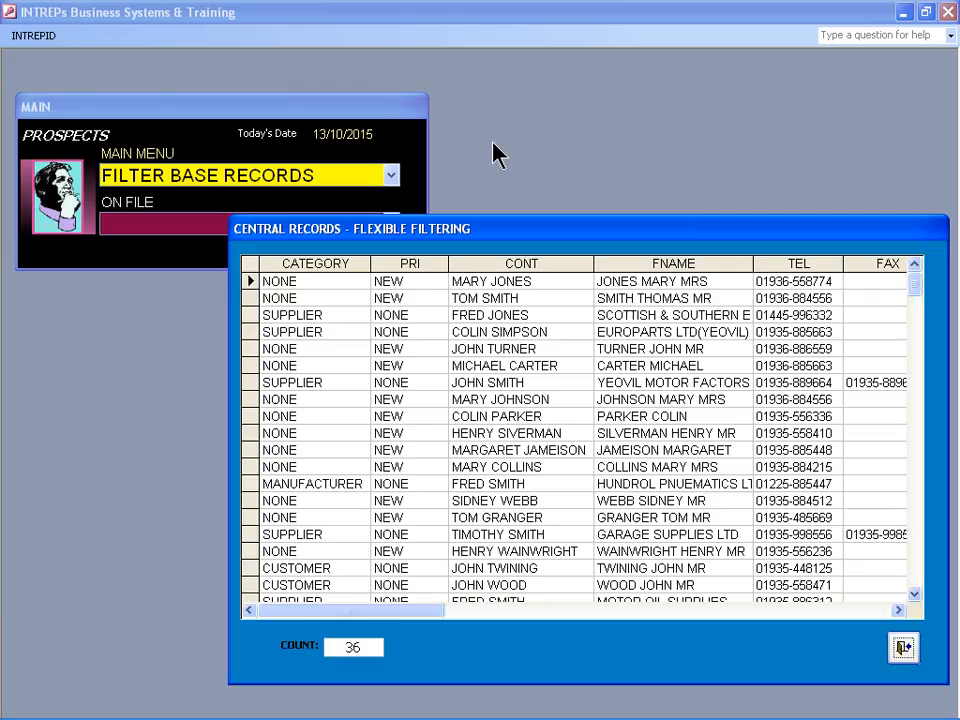
{"action": "left_click", "coordinate": [421, 400]}
{"action": "double_click", "coordinate": [421, 400]}
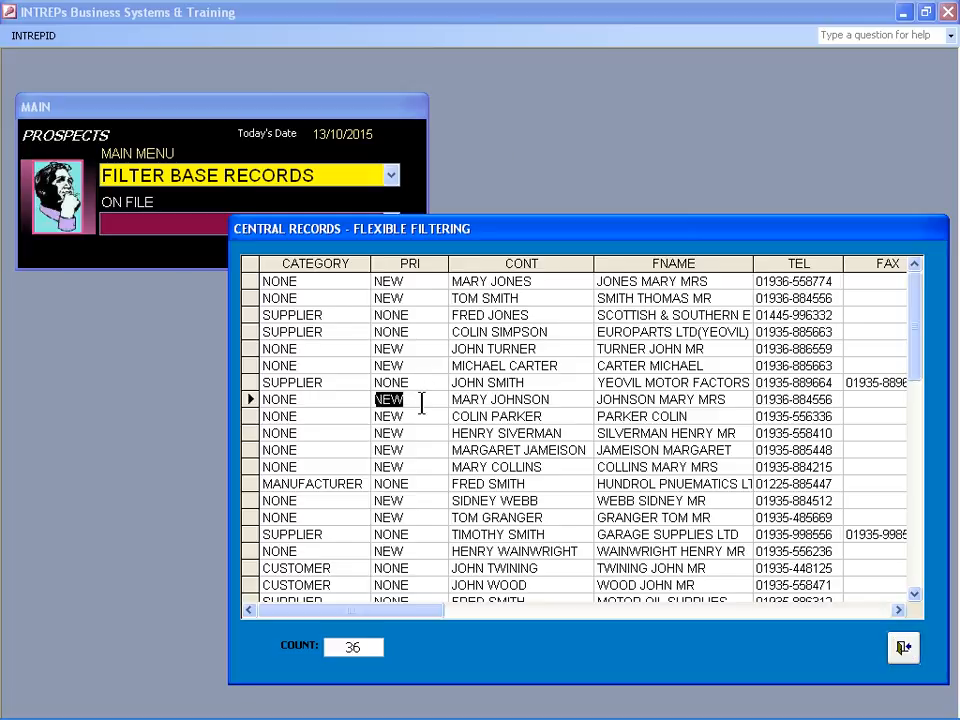
{"action": "right_click", "coordinate": [421, 403]}
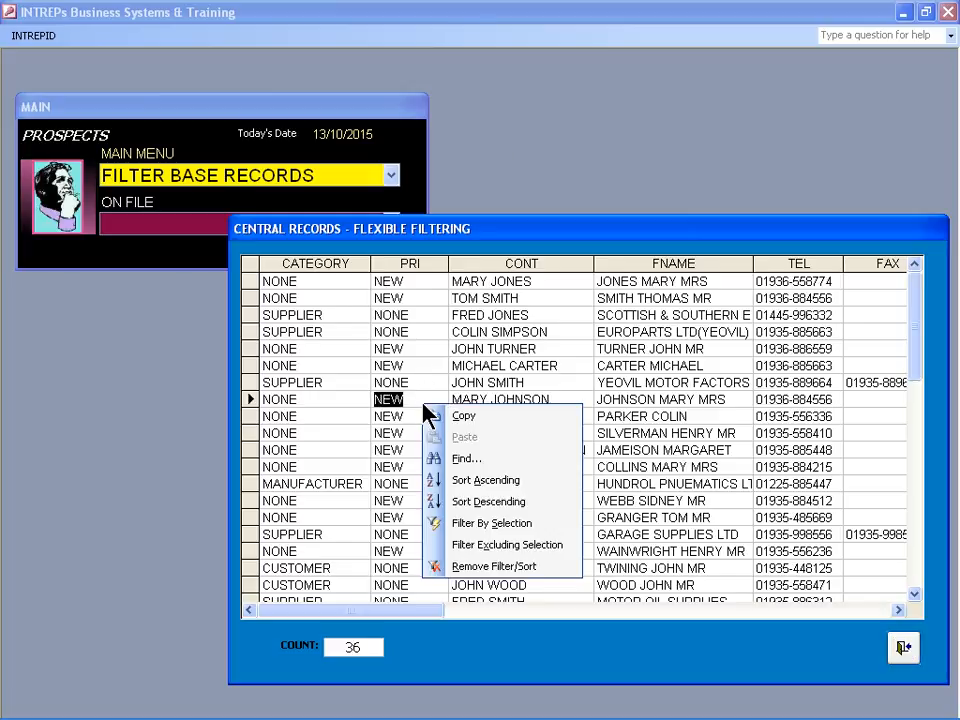
{"action": "left_click", "coordinate": [503, 528]}
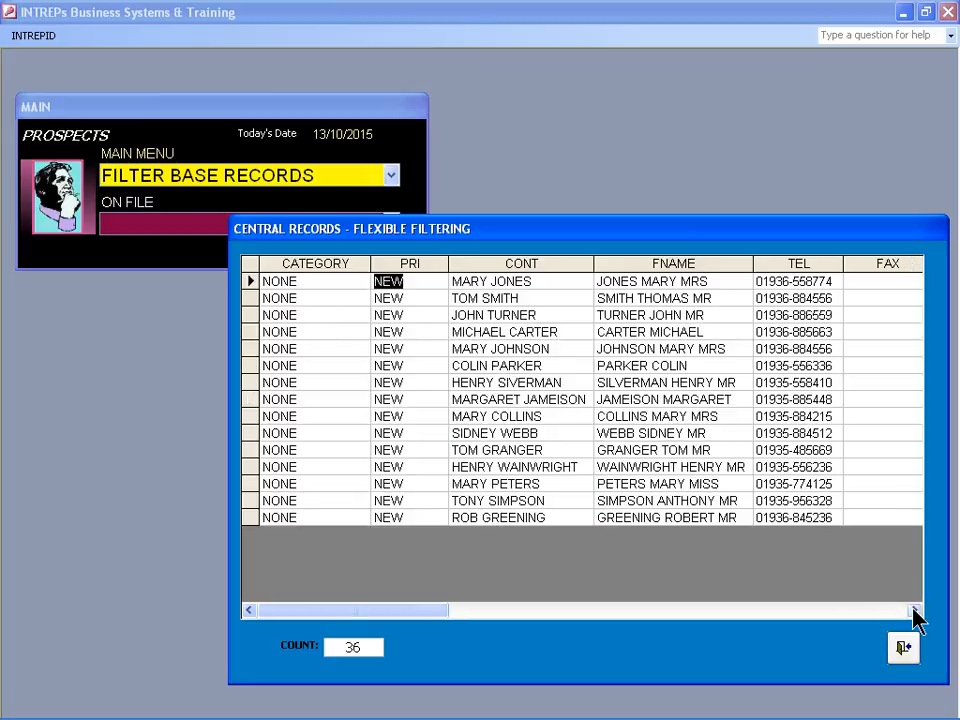
Scroll to the EMAIL column, select the first prospect's address, and return to Word
{"action": "double_click", "coordinate": [915, 612]}
{"action": "left_click", "coordinate": [914, 613]}
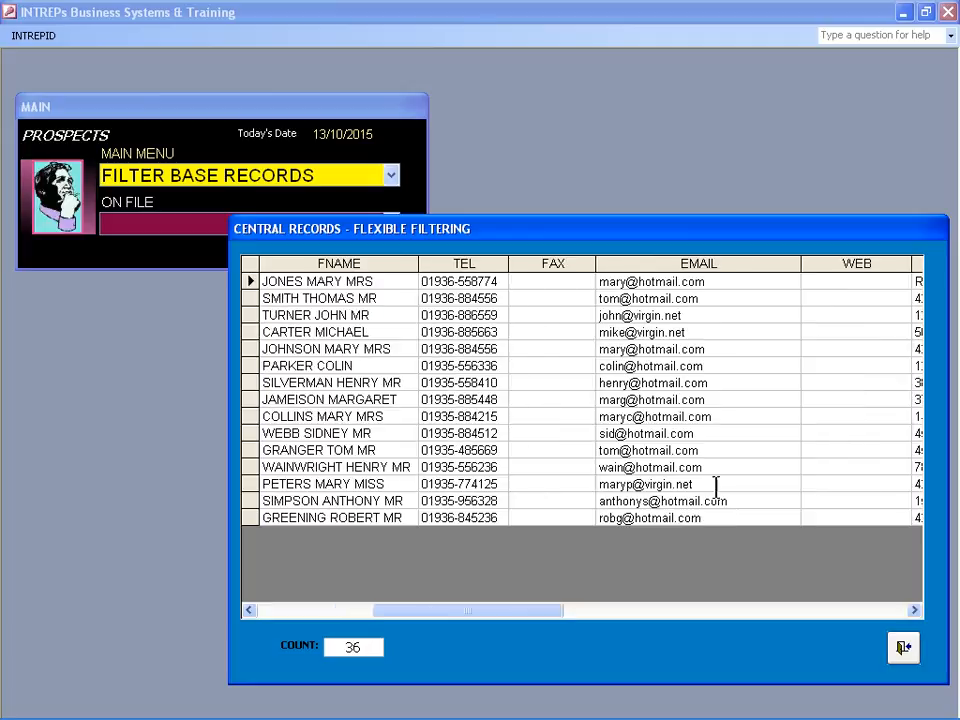
{"action": "left_click", "coordinate": [661, 281]}
{"action": "double_click", "coordinate": [661, 281]}
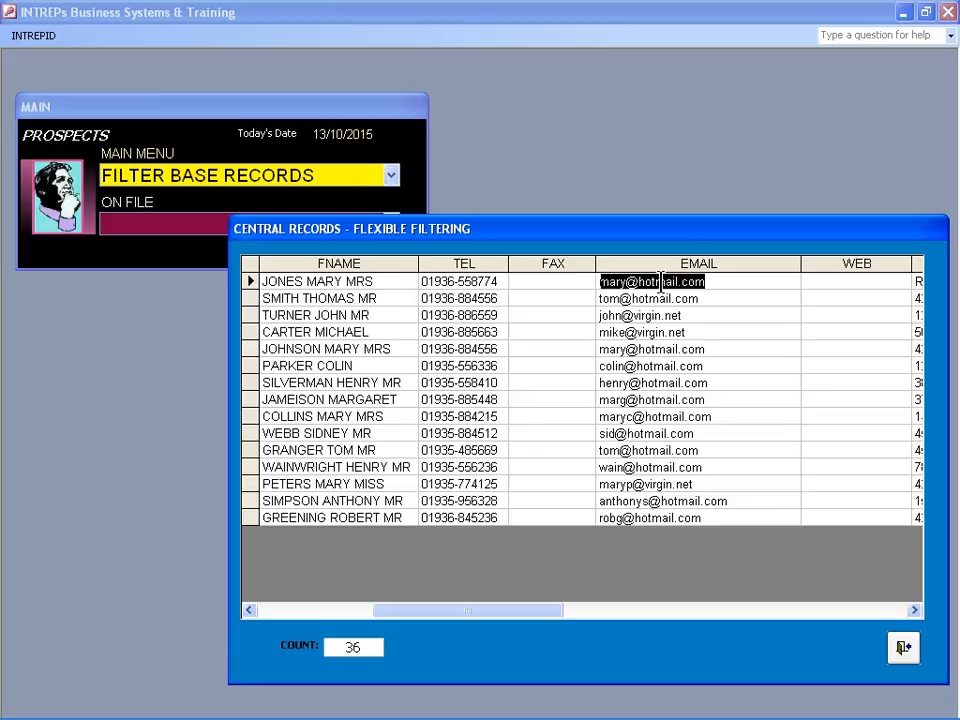
{"action": "key", "text": "alt+Tab"}
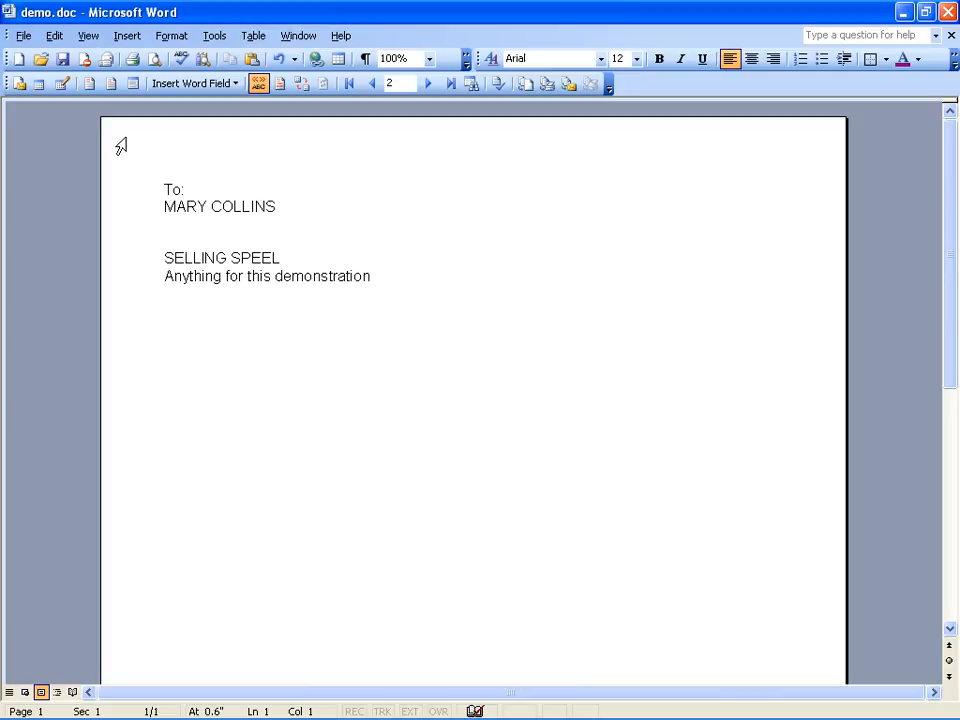
Turn demo.doc into an e-mail to the prospect's address with subject DEMONSTRATION
{"action": "left_click", "coordinate": [107, 62]}
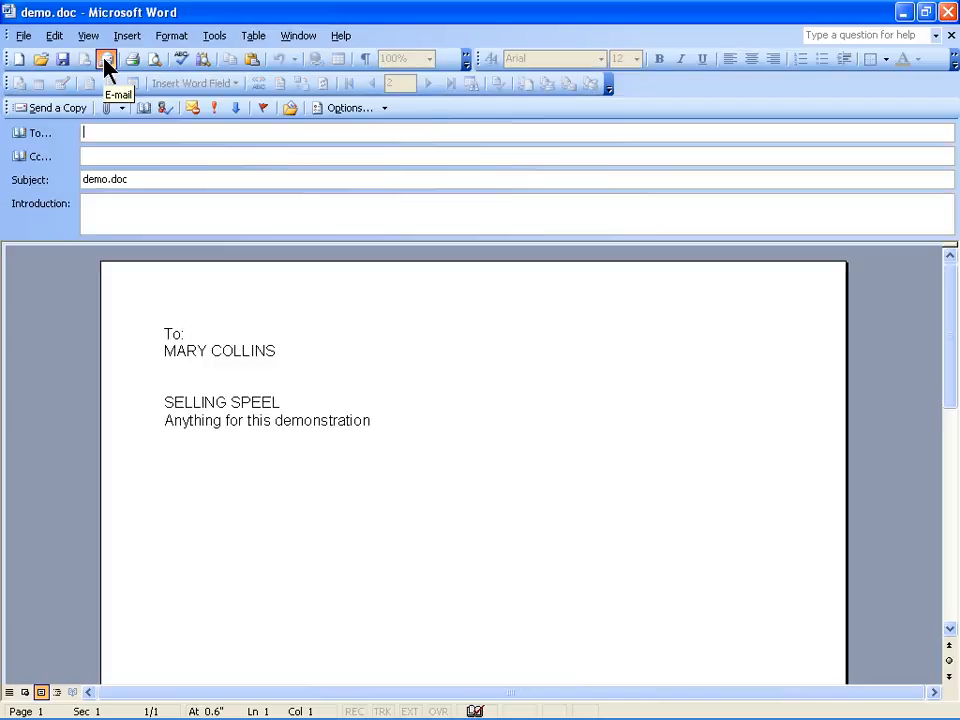
{"action": "left_click", "coordinate": [148, 178]}
{"action": "left_click_drag", "start_coordinate": [148, 179], "coordinate": [42, 180]}
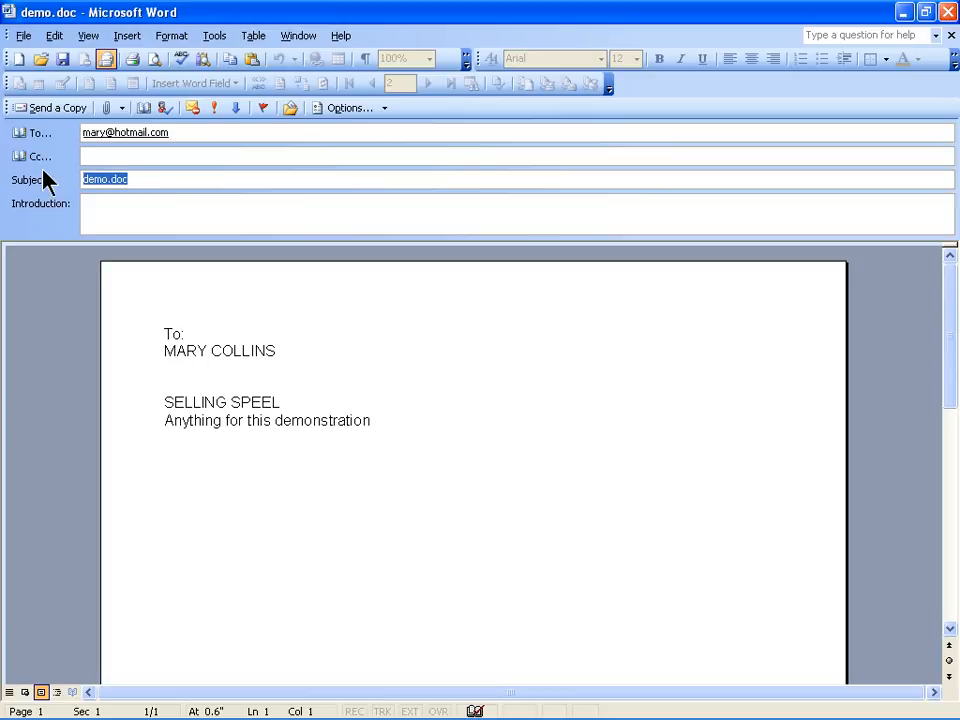
{"action": "type", "text": "DEMO"}
{"action": "type", "text": "RATION"}
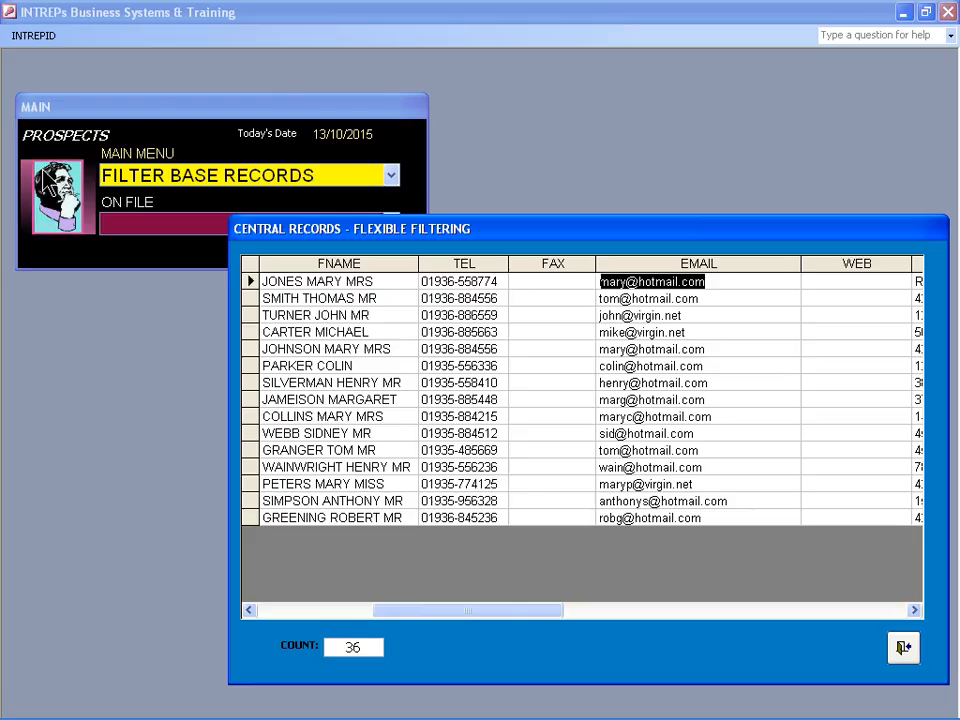
Move to the next e-mail record, close the filtering form, and quit Word without saving demo.doc
{"action": "key", "text": "Down"}
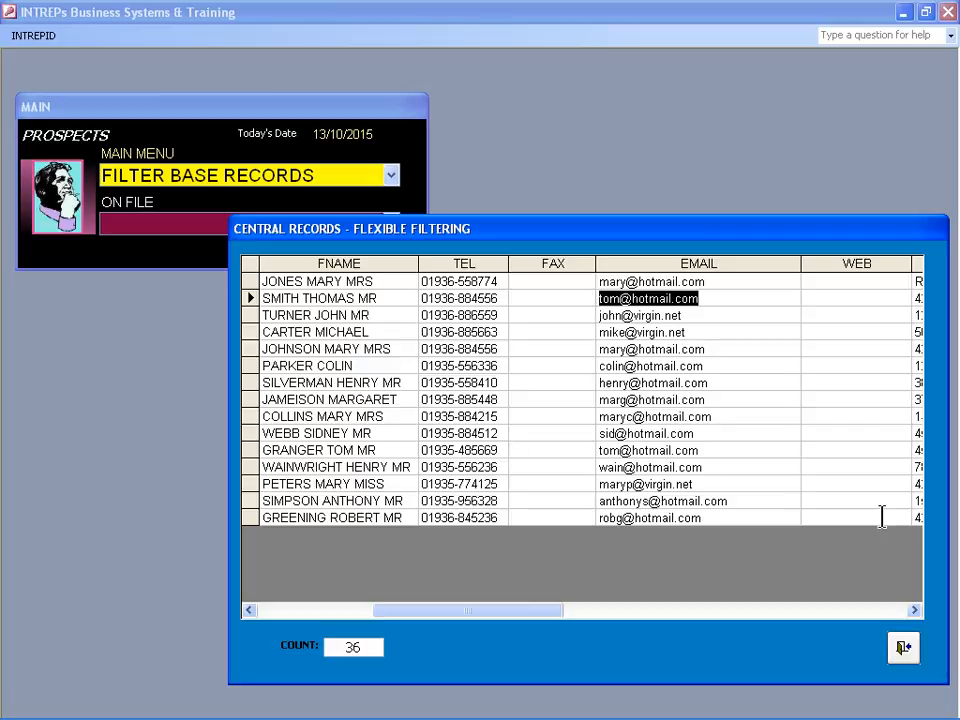
{"action": "left_click", "coordinate": [903, 647]}
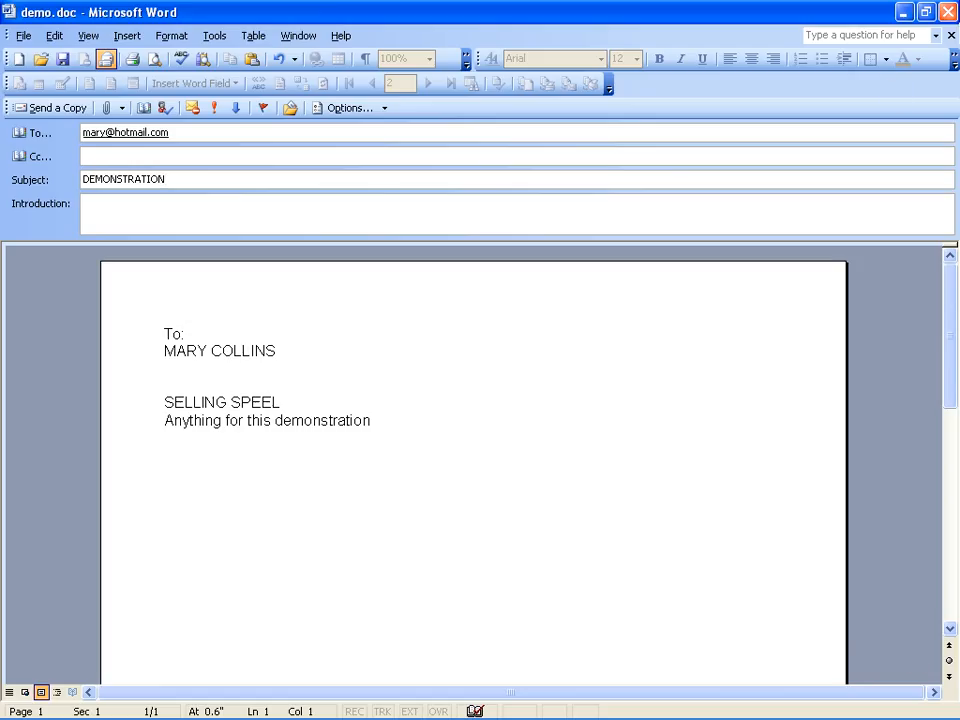
{"action": "left_click", "coordinate": [949, 13]}
{"action": "left_click", "coordinate": [483, 422]}
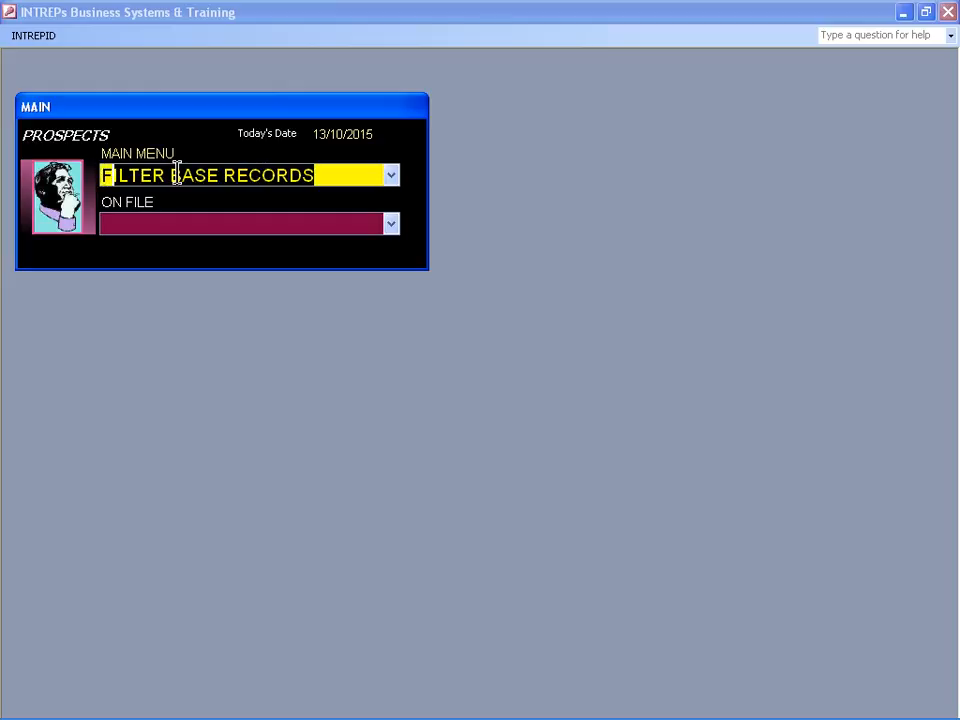
Check the prospect records, then start a batch priority change from the Priorities List
{"action": "key", "text": "Return"}
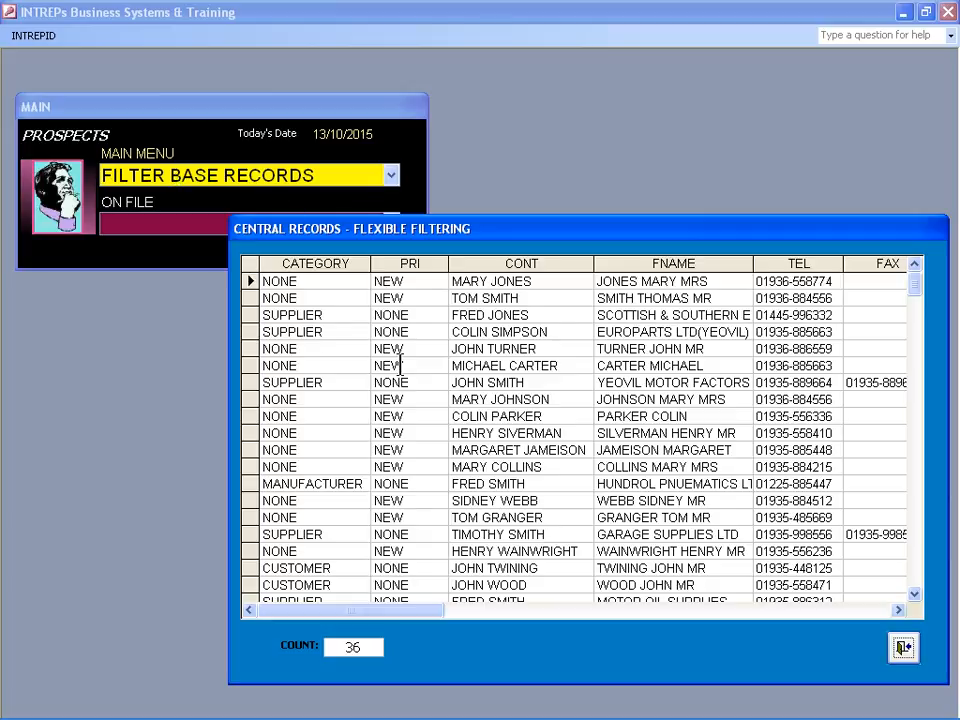
{"action": "left_click", "coordinate": [903, 649]}
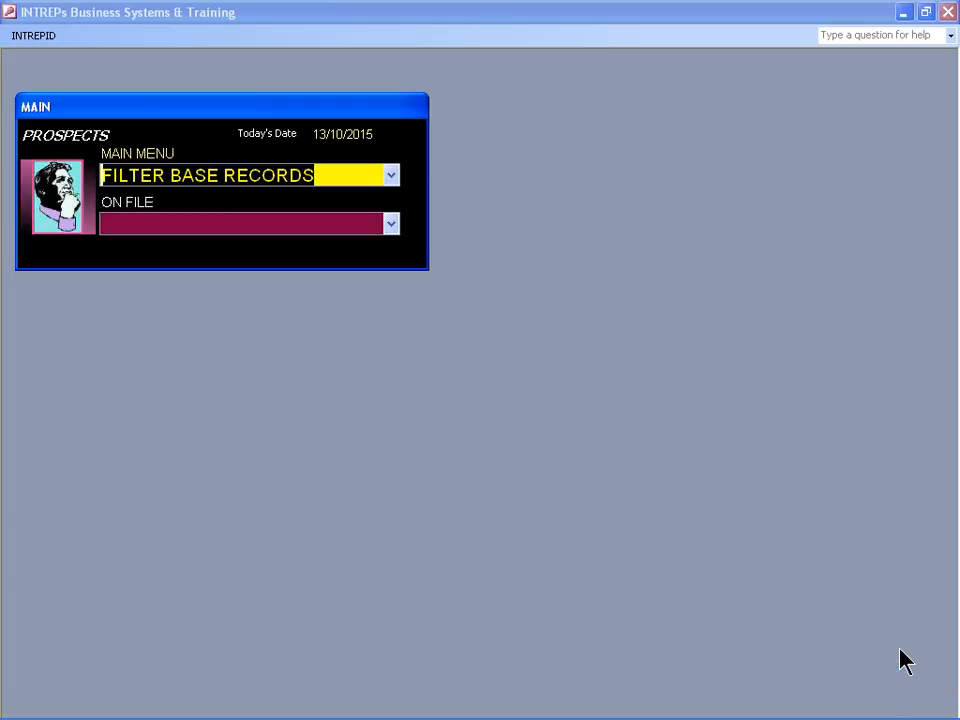
{"action": "type", "text": "p"}
{"action": "key", "text": "Return"}
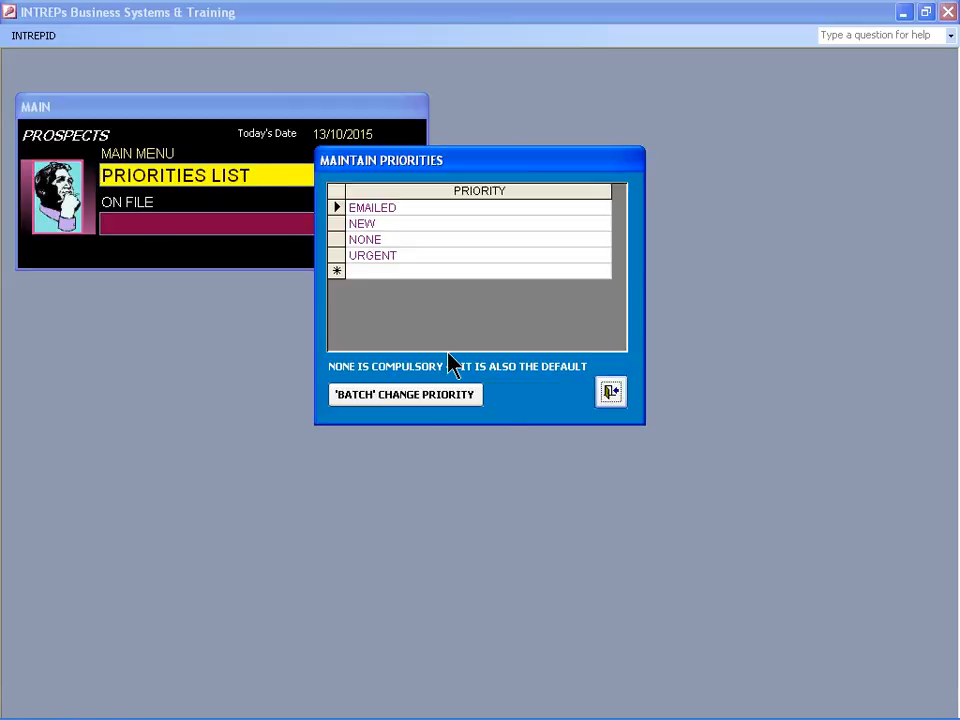
{"action": "left_click", "coordinate": [406, 398]}
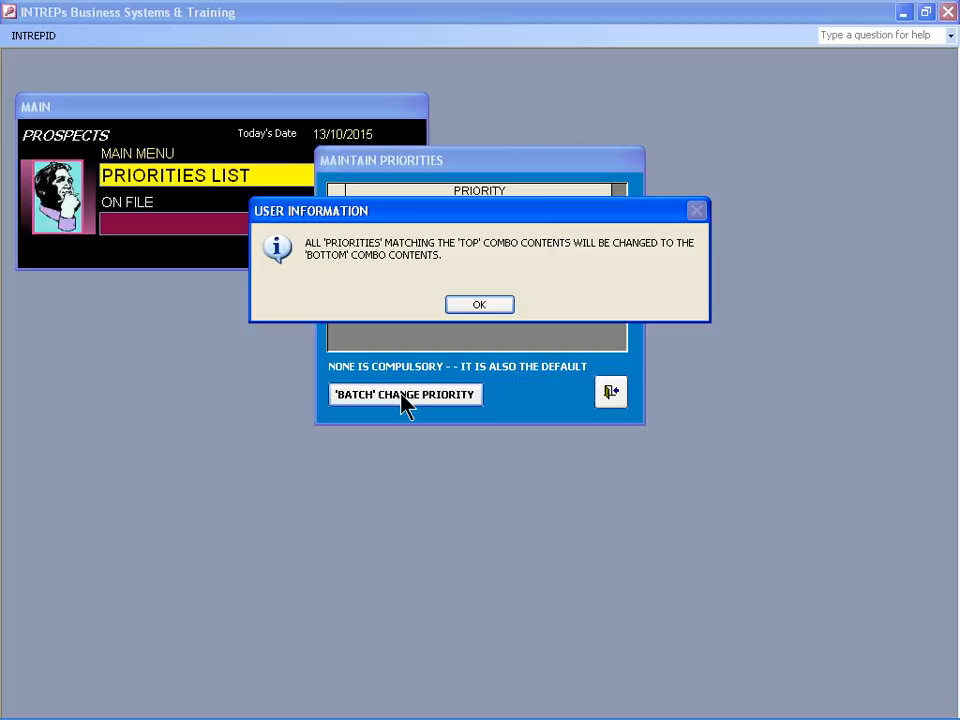
{"action": "key", "text": "Return"}
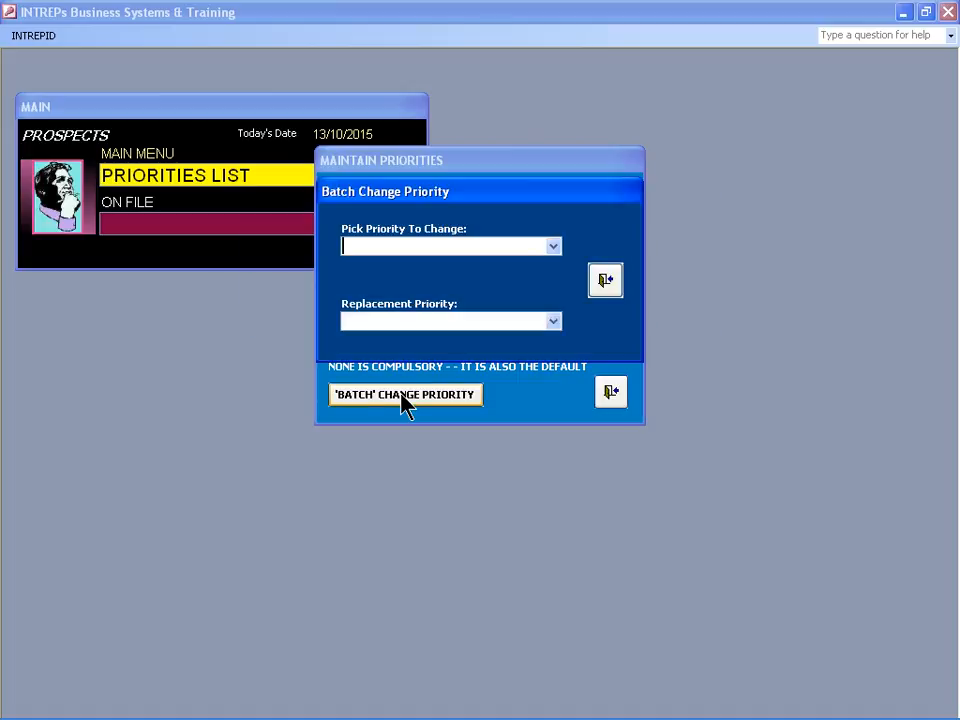
Batch-replace priority NEW with EMAILED and dismiss the completion message
{"action": "key", "text": "F4"}
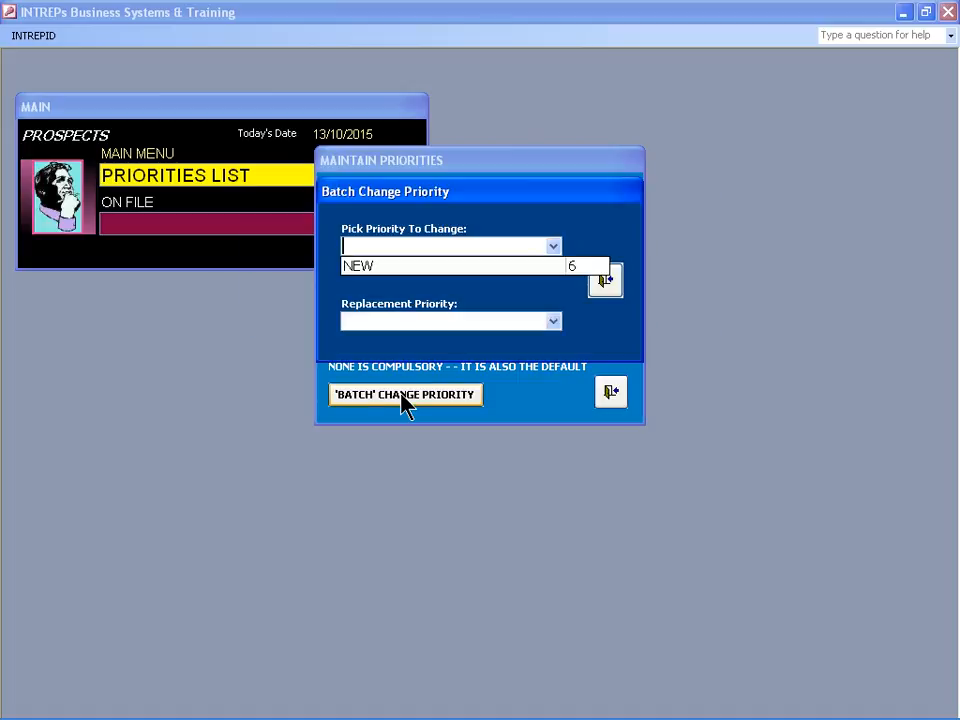
{"action": "key", "text": "Down"}
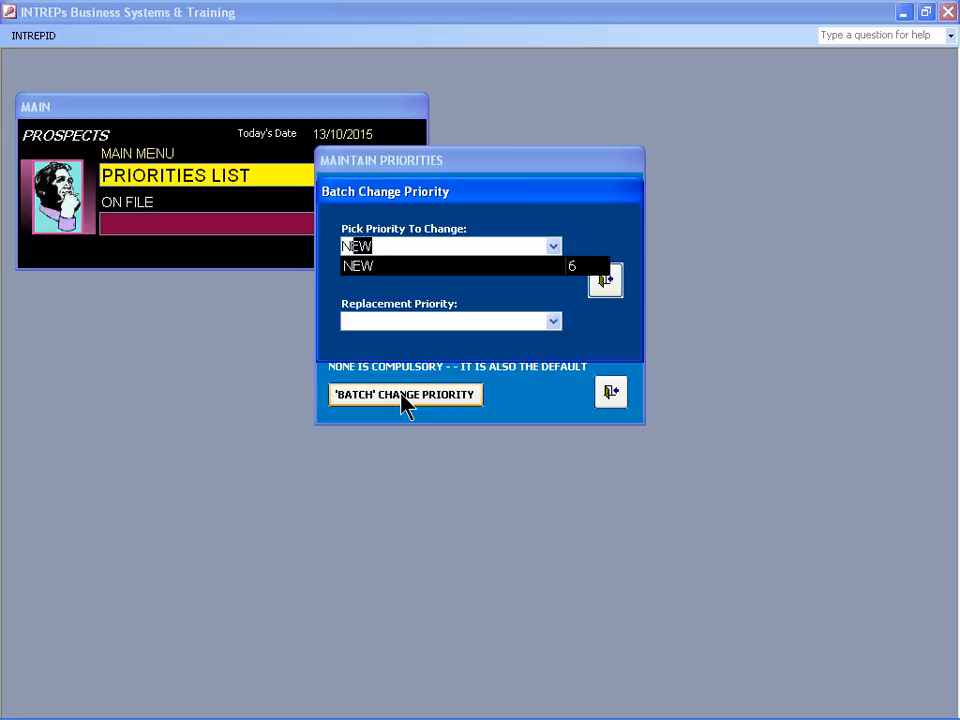
{"action": "key", "text": "Tab"}
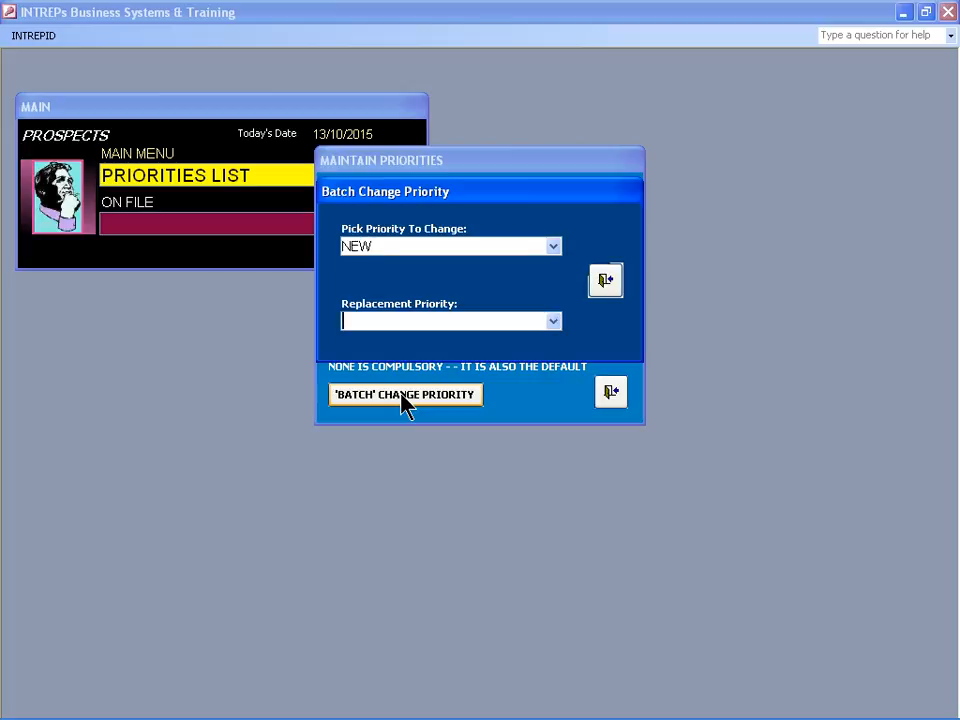
{"action": "key", "text": "alt+Down"}
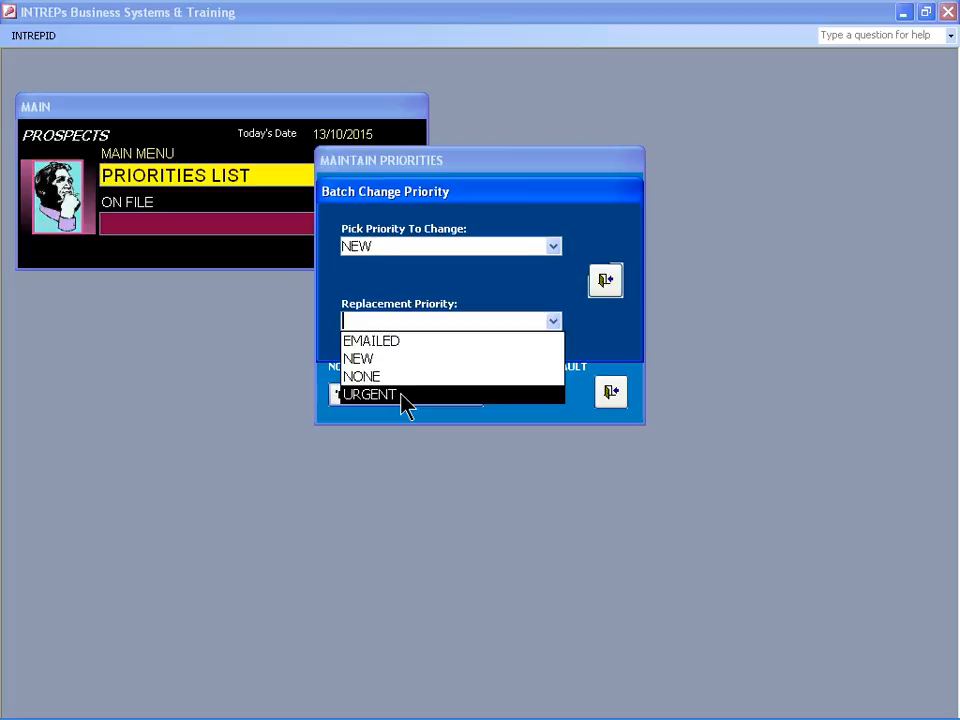
{"action": "type", "text": "em"}
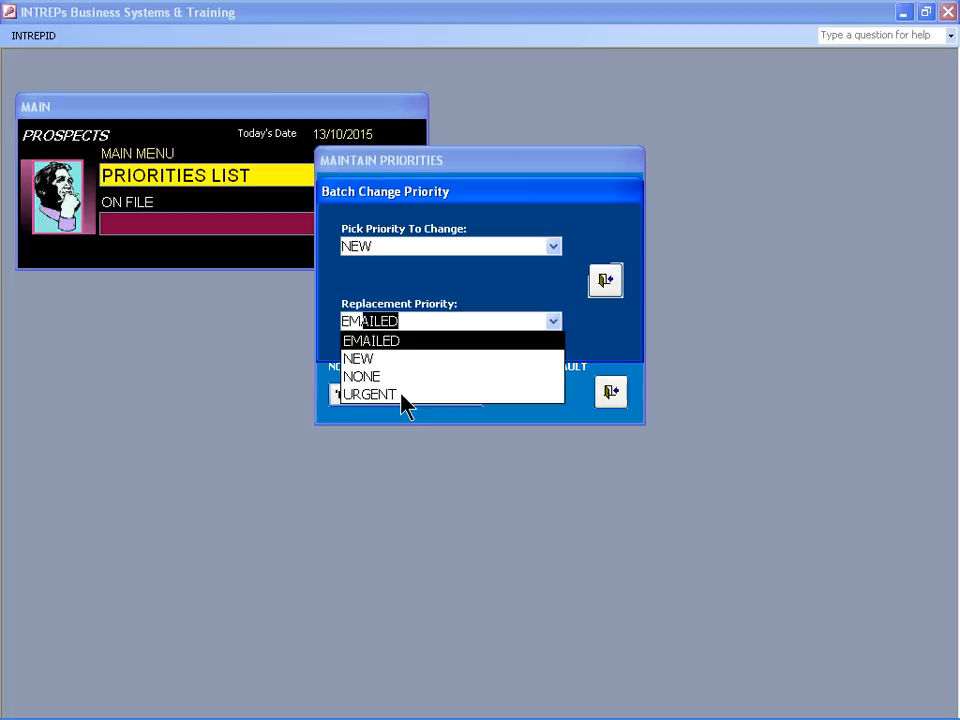
{"action": "key", "text": "Return"}
{"action": "key", "text": "Return"}
{"action": "type", "text": "f"}
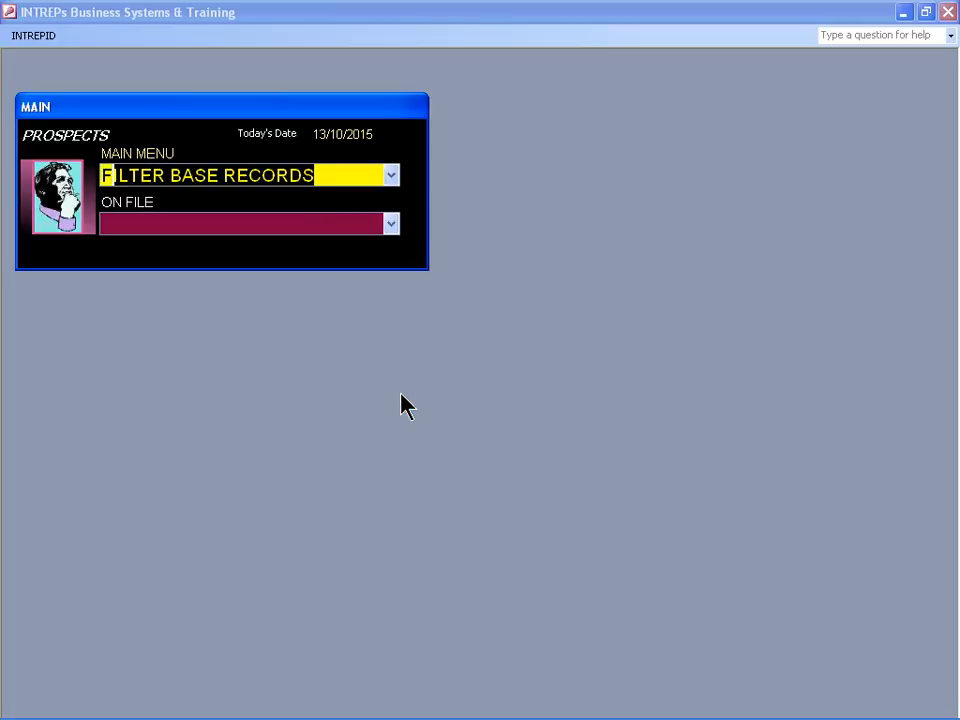
{"action": "key", "text": "Return"}
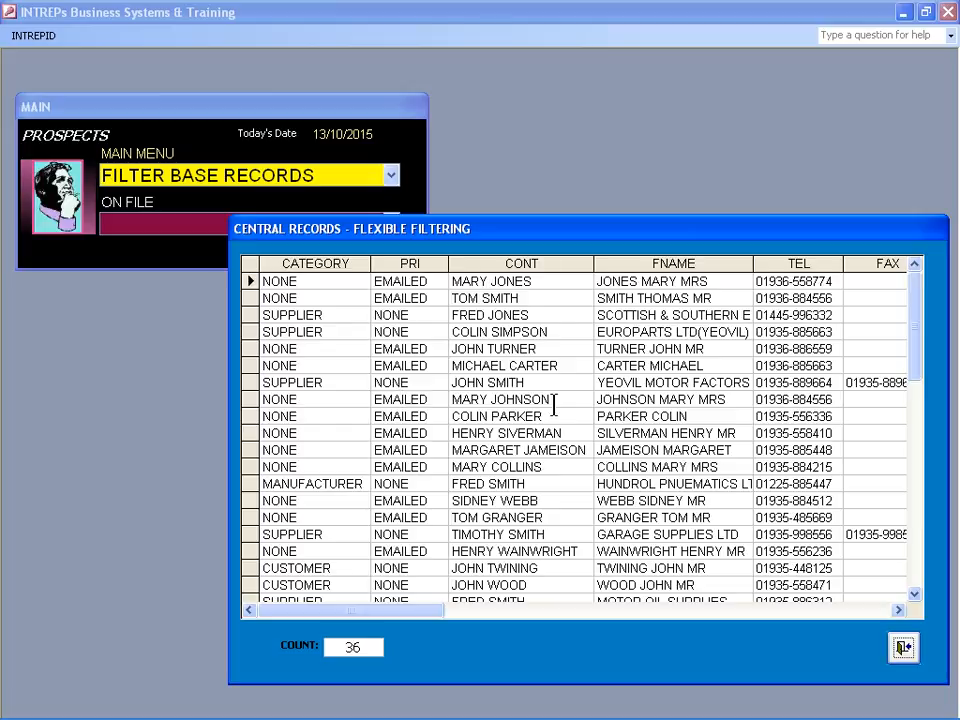
Filter the prospect records by selection to show only EMAILED priority
{"action": "left_click", "coordinate": [429, 399]}
{"action": "double_click", "coordinate": [429, 399]}
{"action": "right_click", "coordinate": [429, 399]}
{"action": "left_click", "coordinate": [522, 517]}
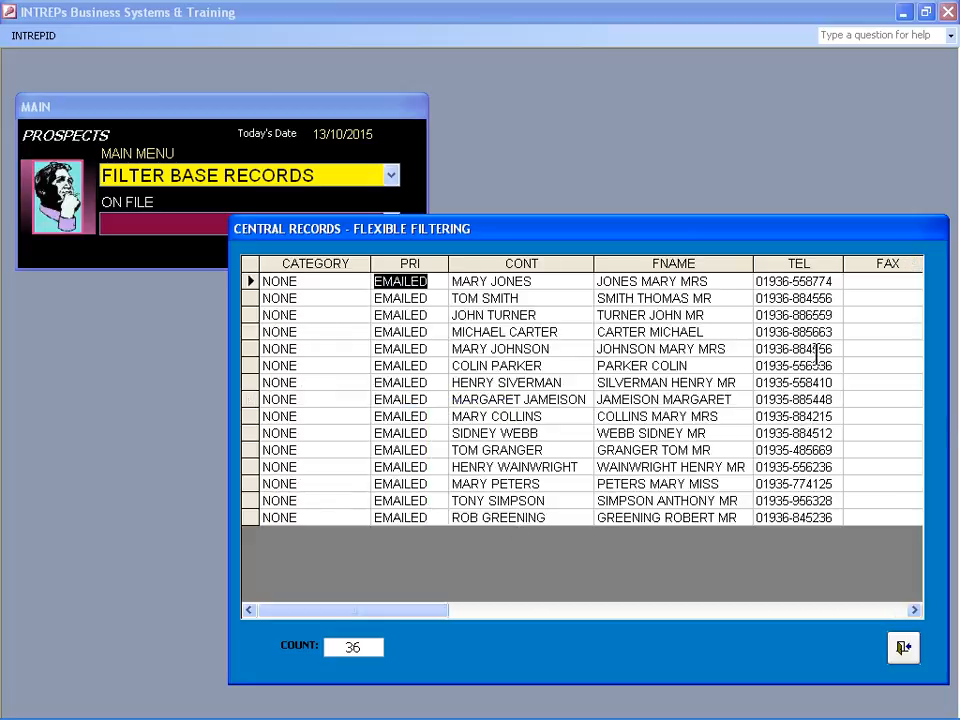
Close the filtered records form and exit the database with EXIT
{"action": "left_click", "coordinate": [903, 648]}
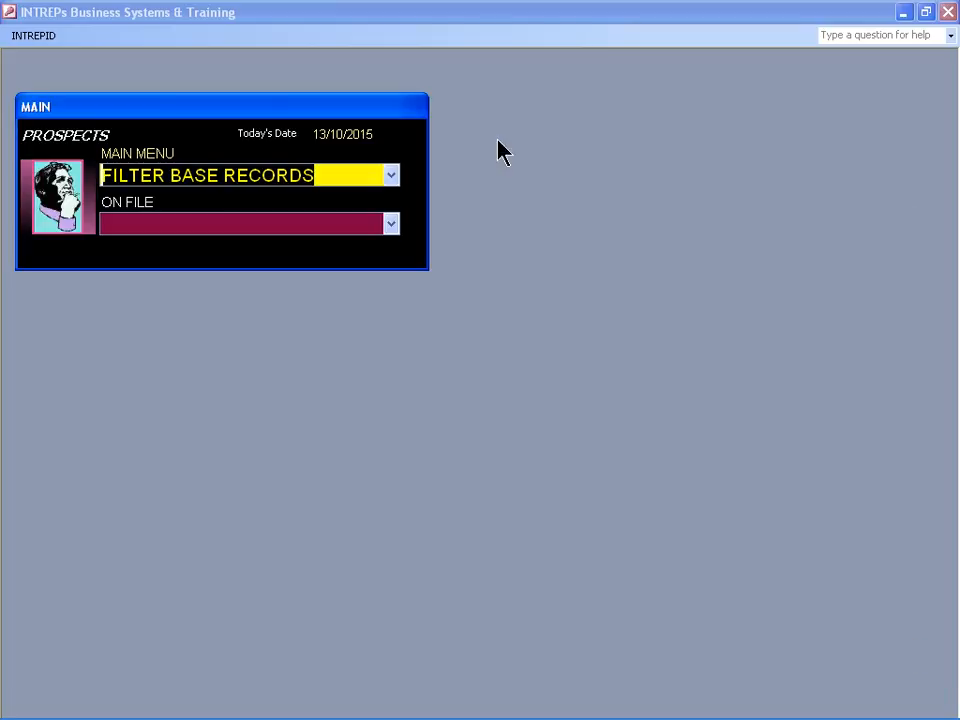
{"action": "type", "text": "exi"}
{"action": "key", "text": "Return"}
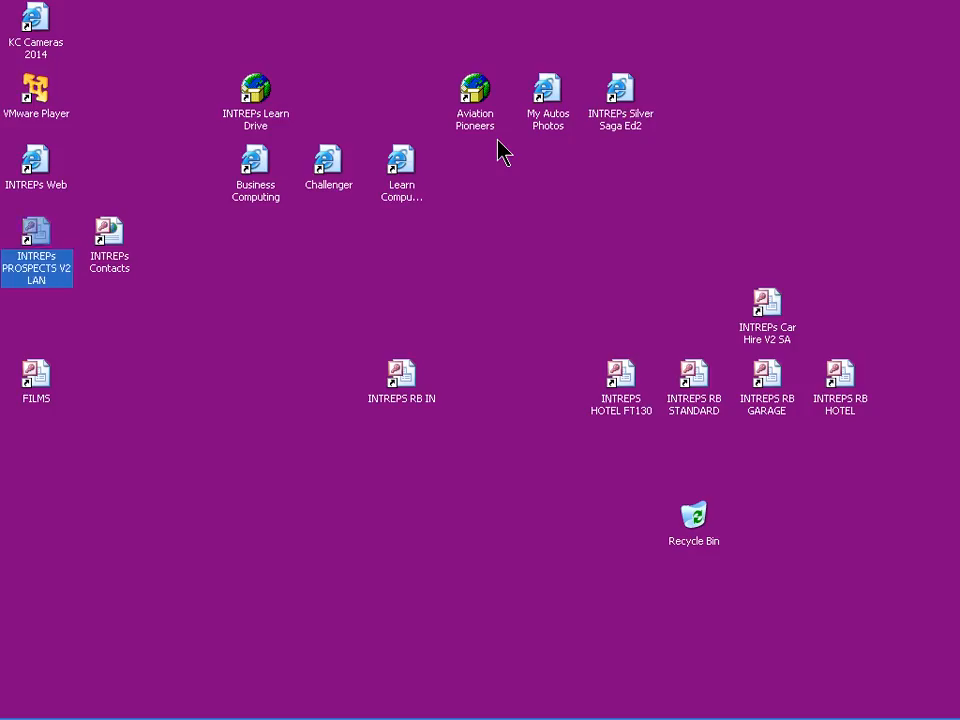